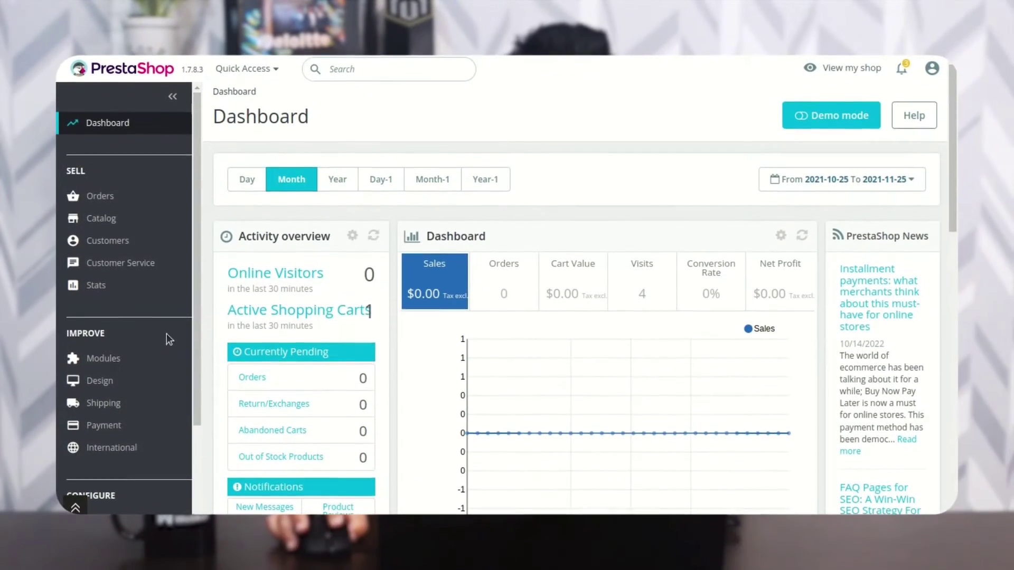
- Open Payment > Custom Payment to view the empty custom payment options list
scroll(169, 340, down, 2)
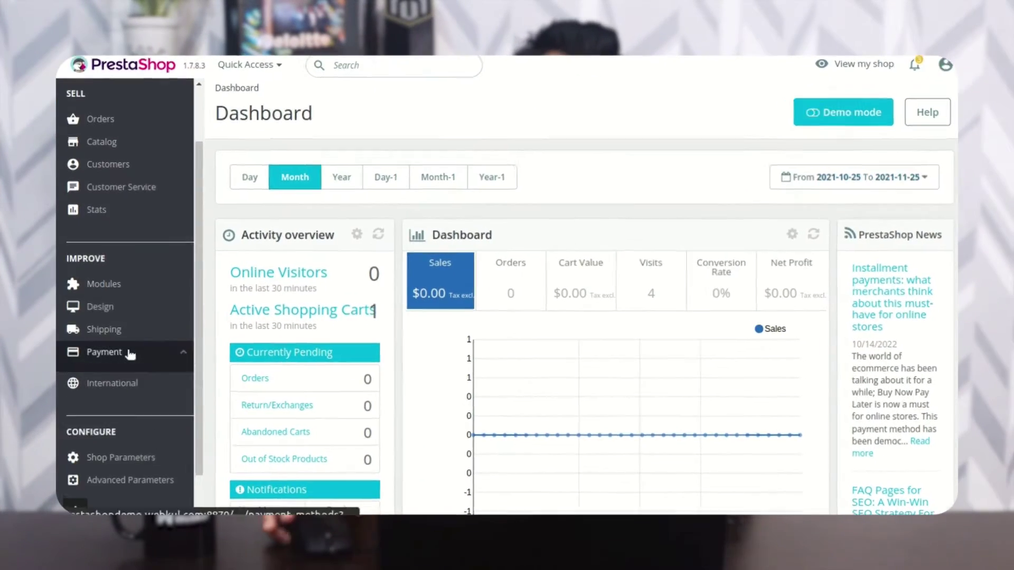
click(153, 351)
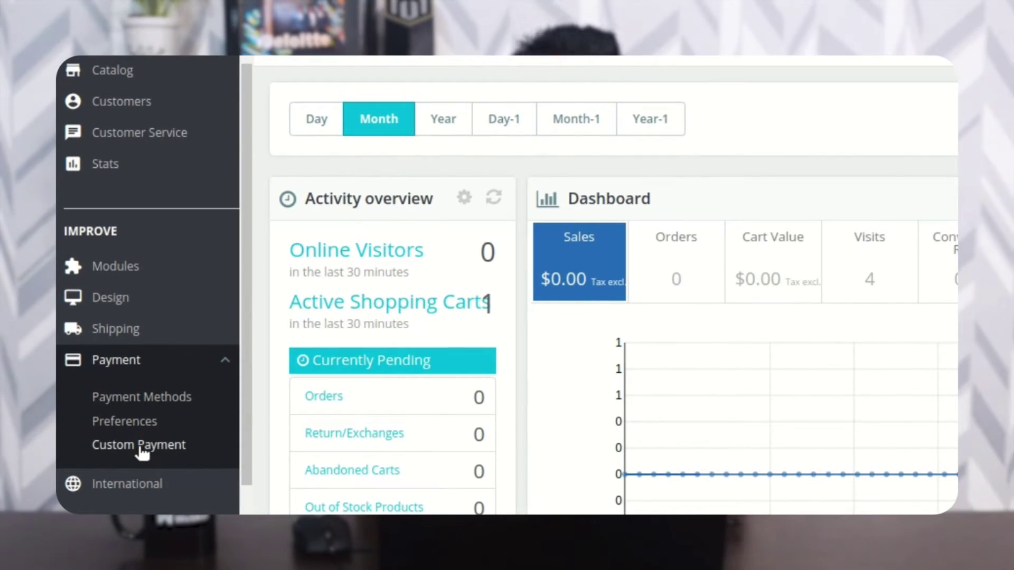
click(139, 445)
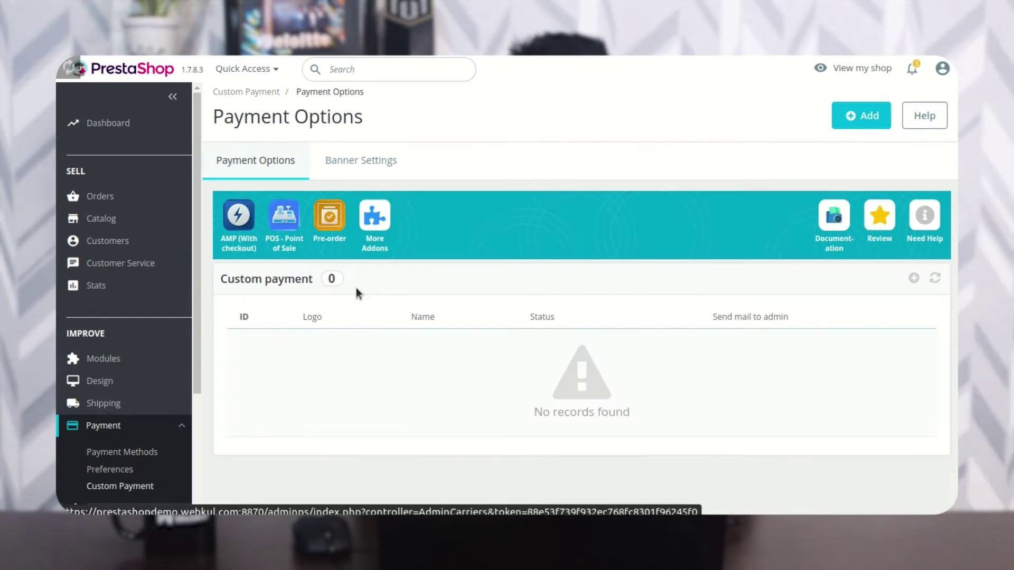
- Add a new custom payment named 'Cash on Delivery'
click(848, 120)
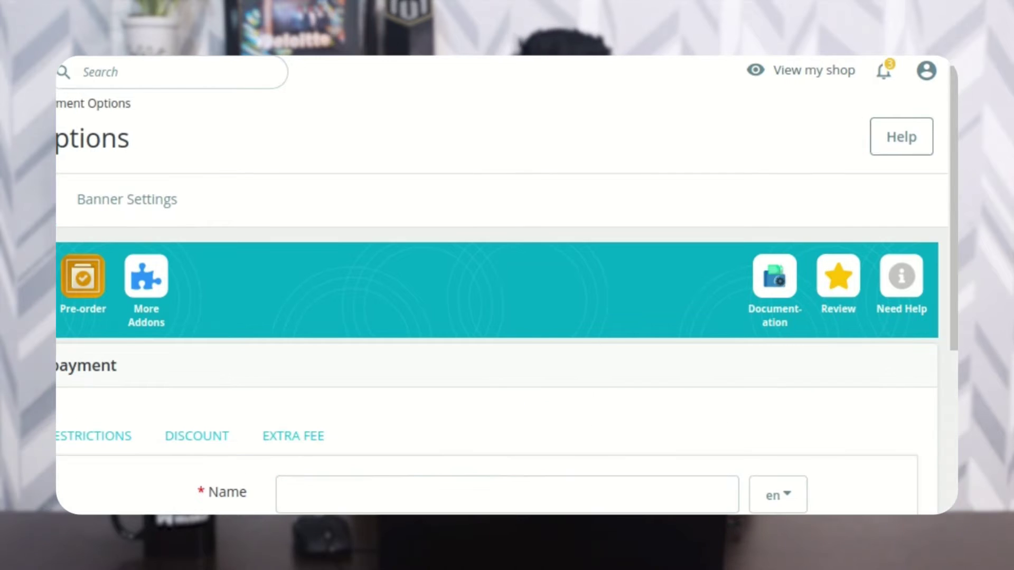
click(507, 369)
text(cash on Delive)
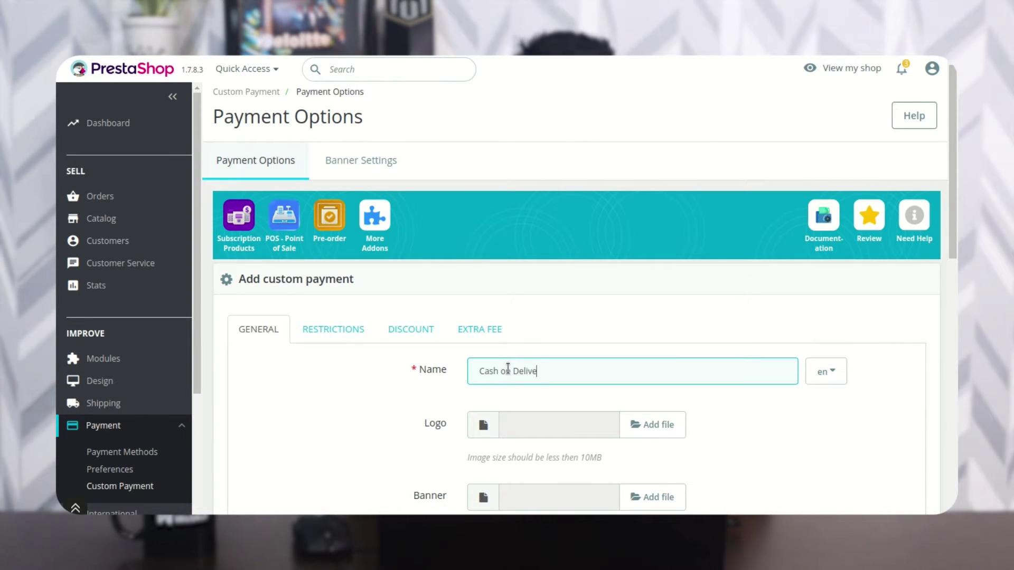
text(ry)
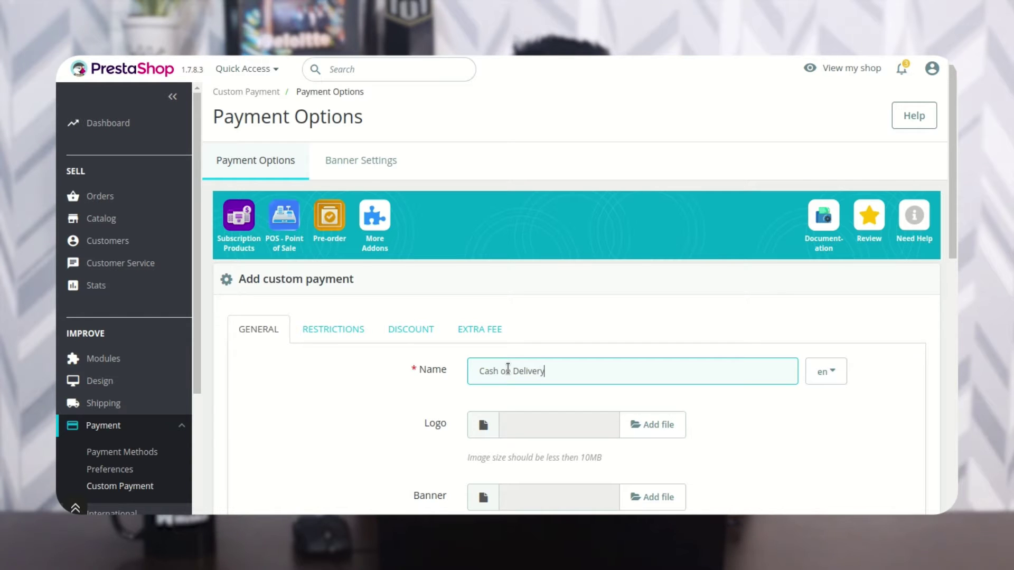
- Attach a logo image to the Cash on Delivery payment
scroll(506, 370, down, 2)
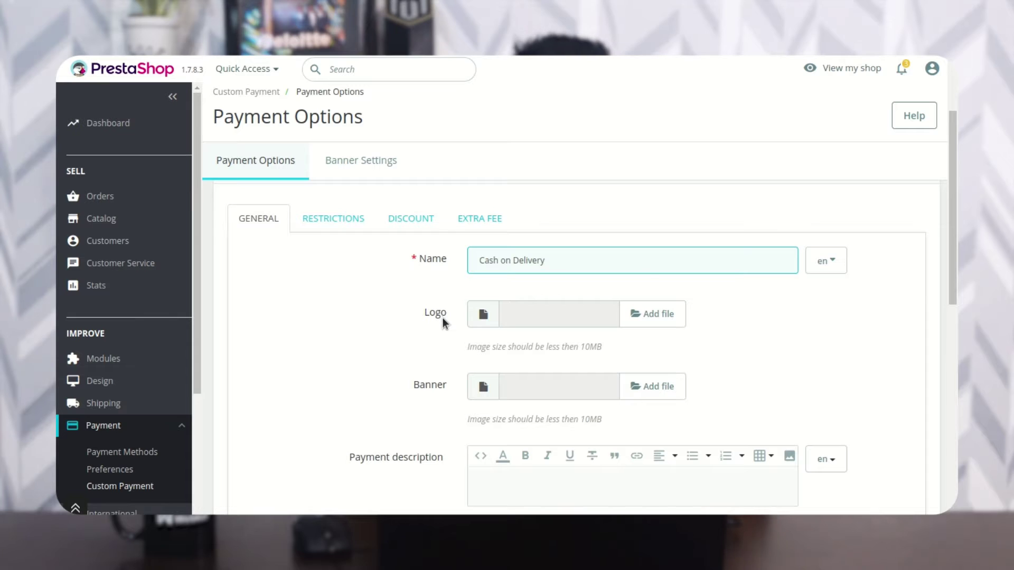
click(649, 321)
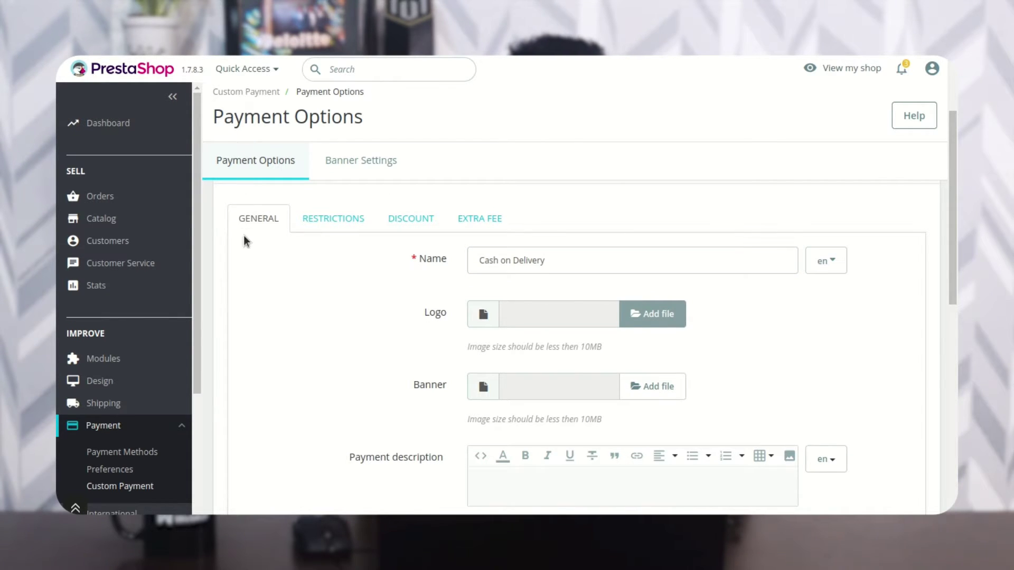
scroll(346, 384, down, 3)
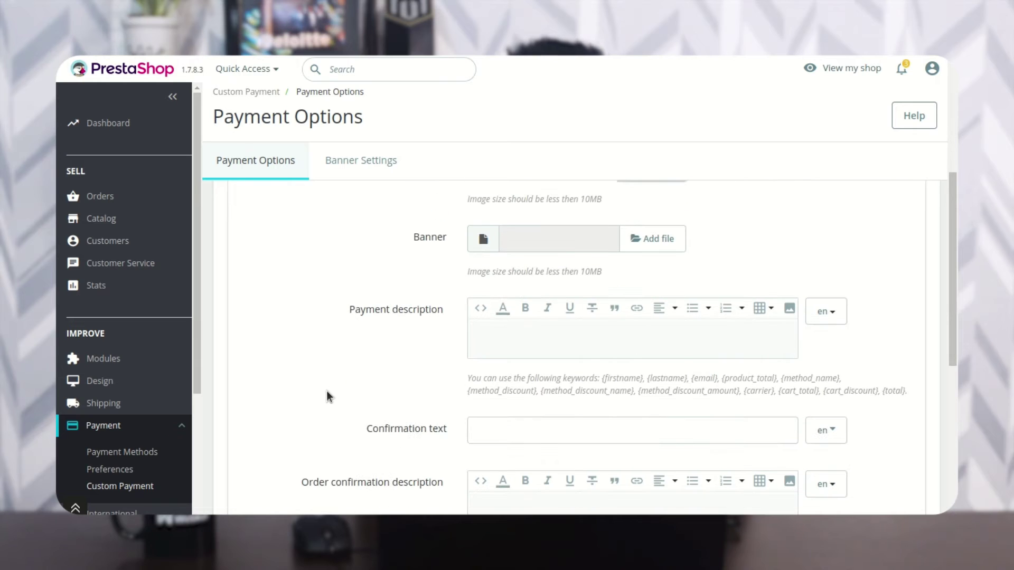
mouse_move(400, 310)
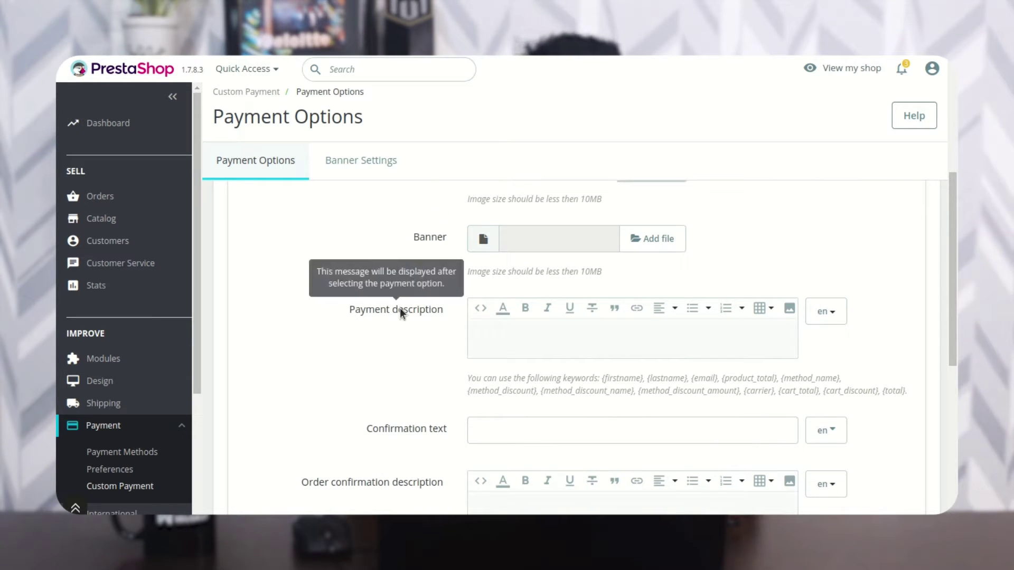
click(540, 337)
- Enter description 'Pay for the order on delivery' and confirmation 'Thanks for placing an order using COD.'
text(Pay for the order on delivery)
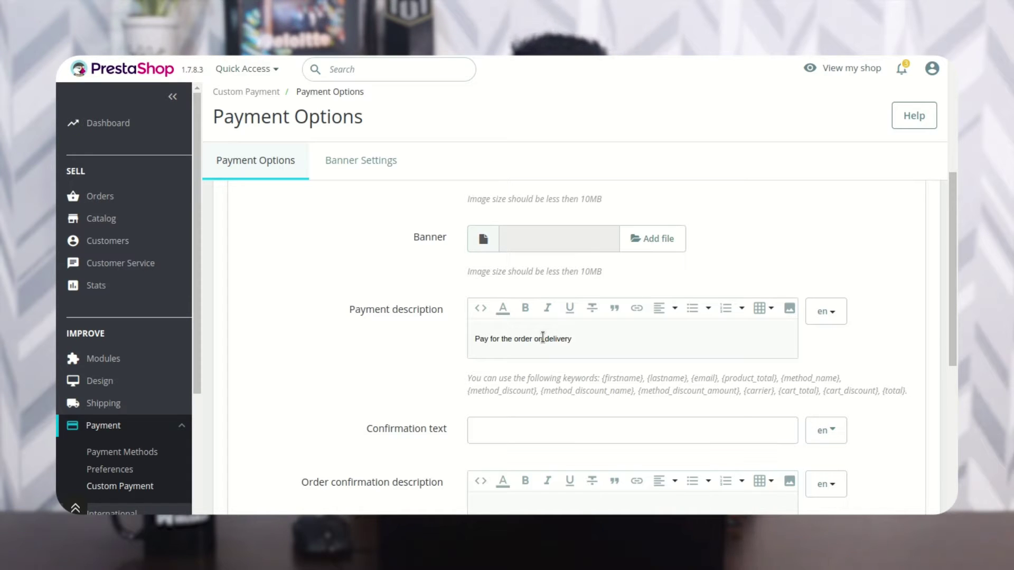
scroll(528, 343, down, 1)
click(490, 350)
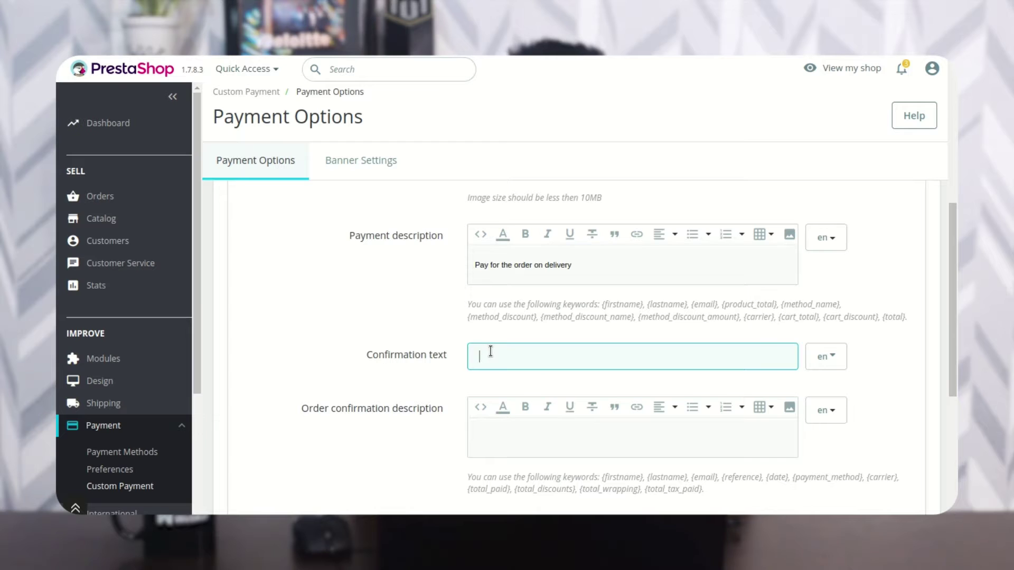
text(Thanks for placing an order using COD)
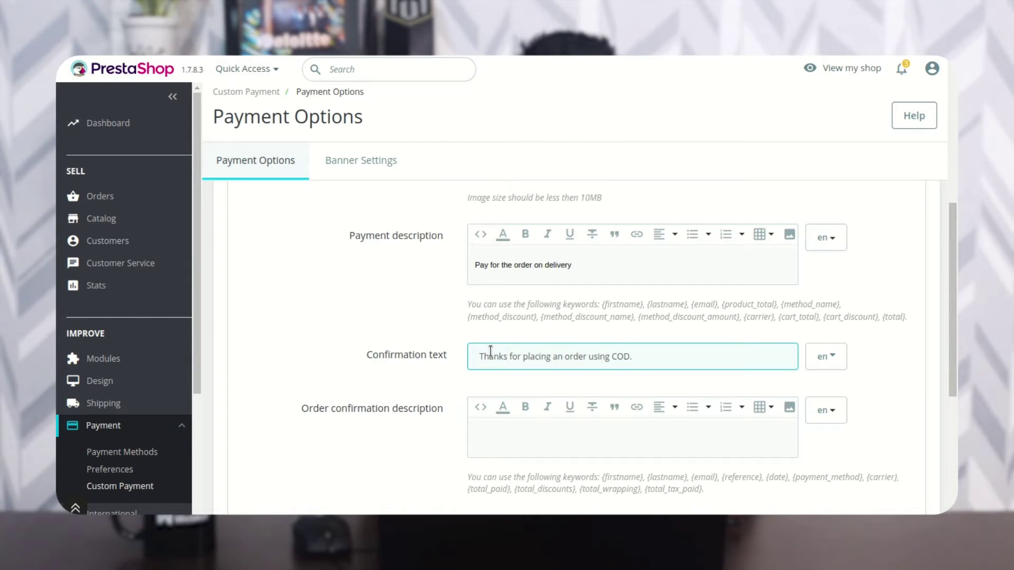
text(.)
scroll(490, 351, down, 1)
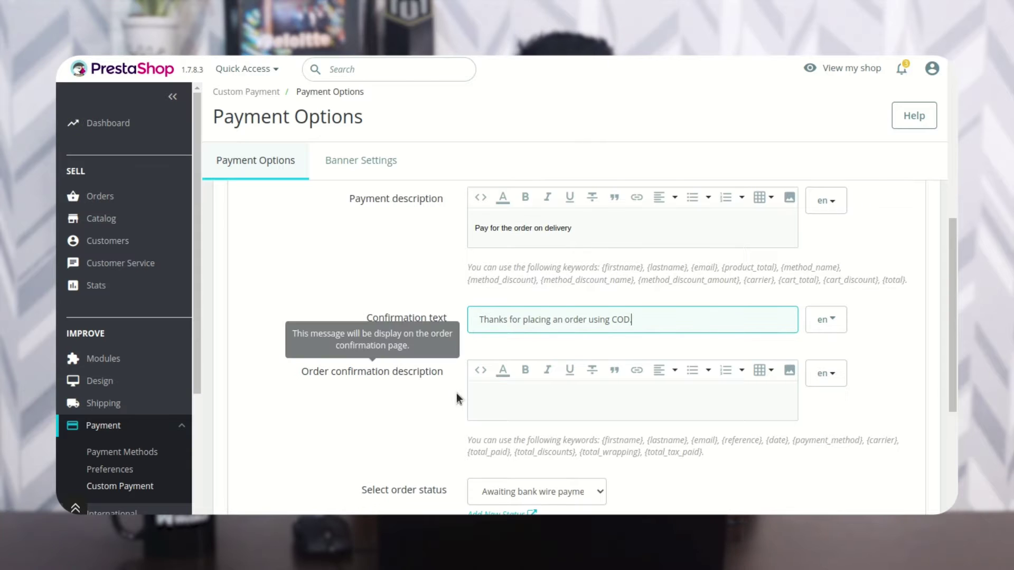
- Set the order confirmation note to 'Applied additional discount {total_discounts}'
click(521, 397)
text(Applied additional discount)
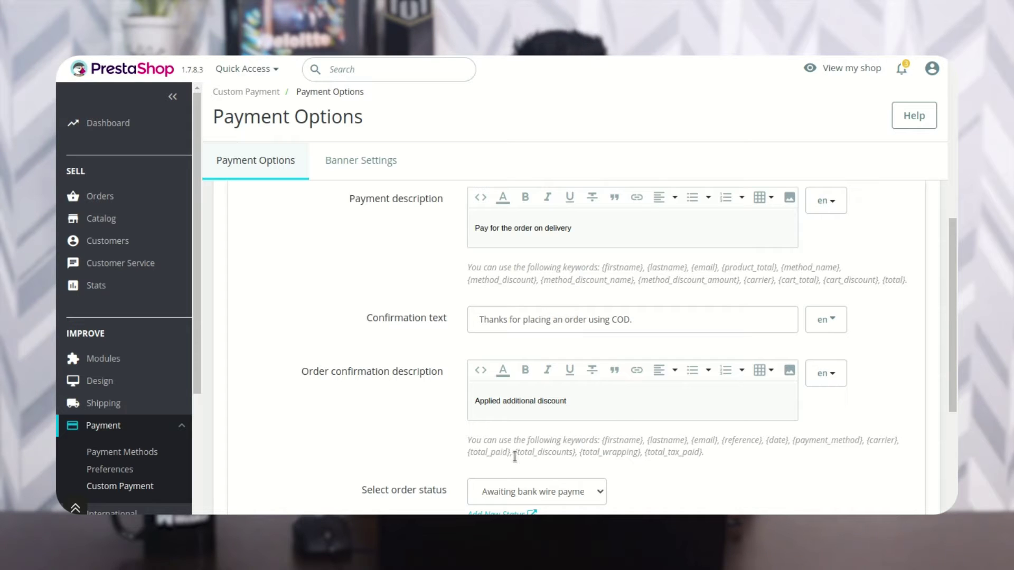
drag(515, 455, 576, 454)
key(ctrl+c)
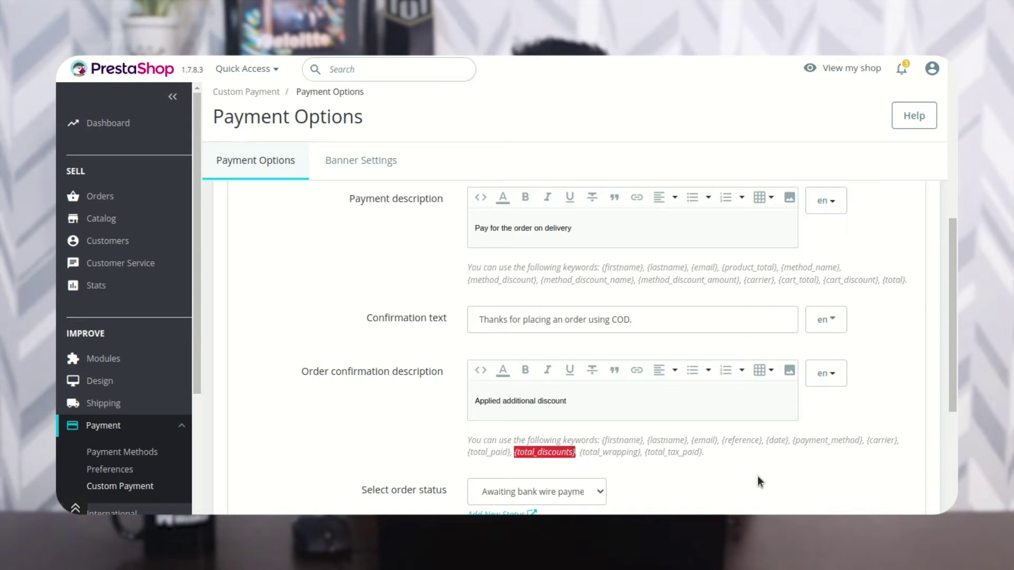
click(617, 399)
key(ctrl+v)
scroll(357, 416, down, 2)
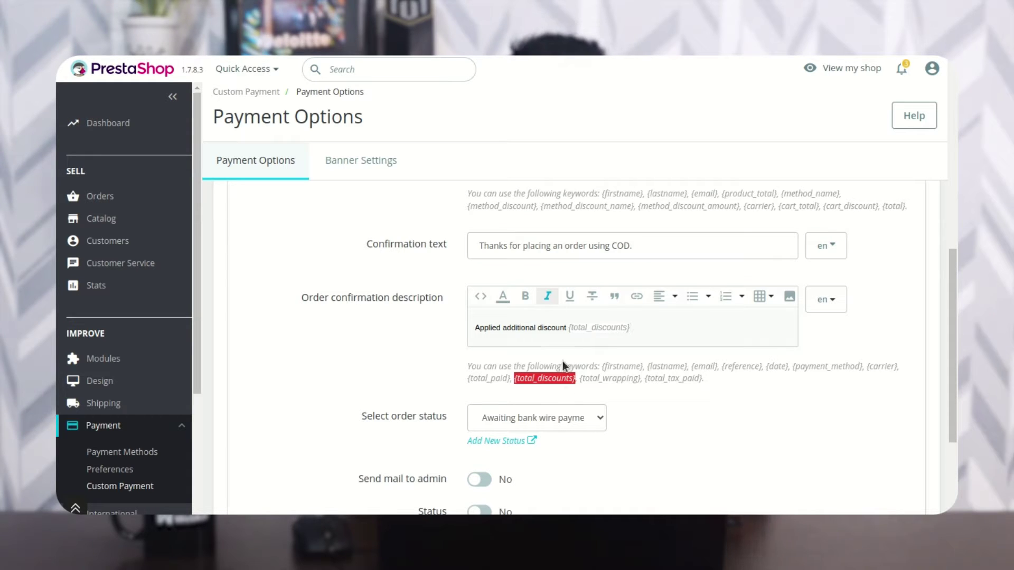
- Set the order status for new Cash on Delivery orders to Processing in progress
click(570, 418)
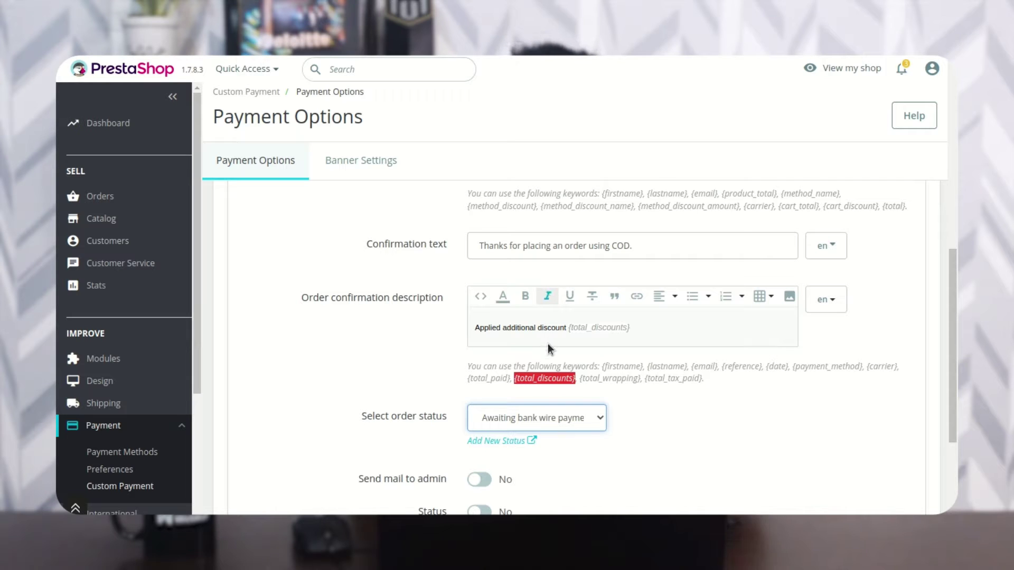
click(548, 358)
click(349, 419)
- Turn on Send mail to admin and Status, then save the payment
scroll(349, 419, down, 2)
scroll(350, 419, down, 1)
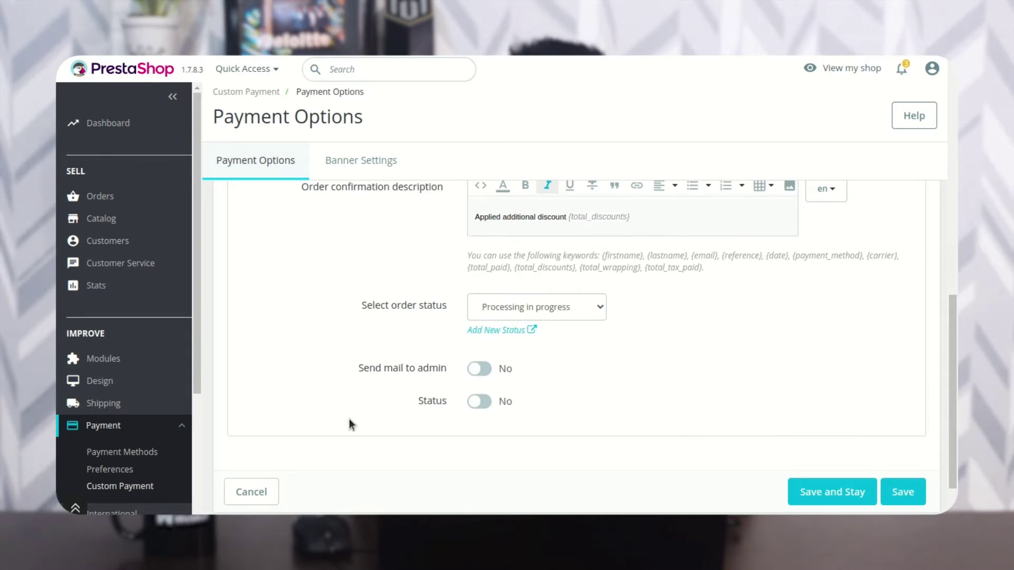
click(486, 373)
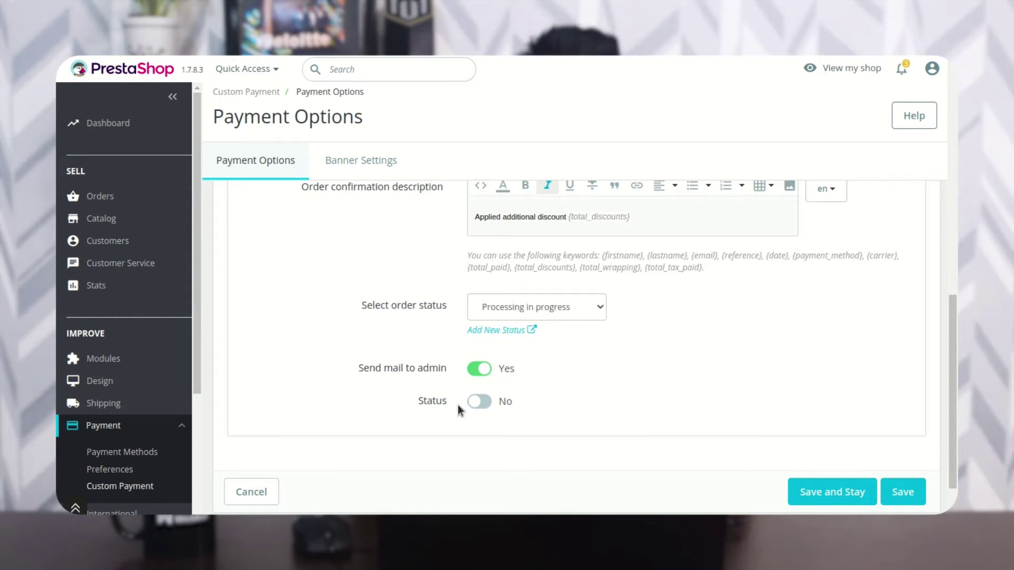
click(483, 406)
click(828, 494)
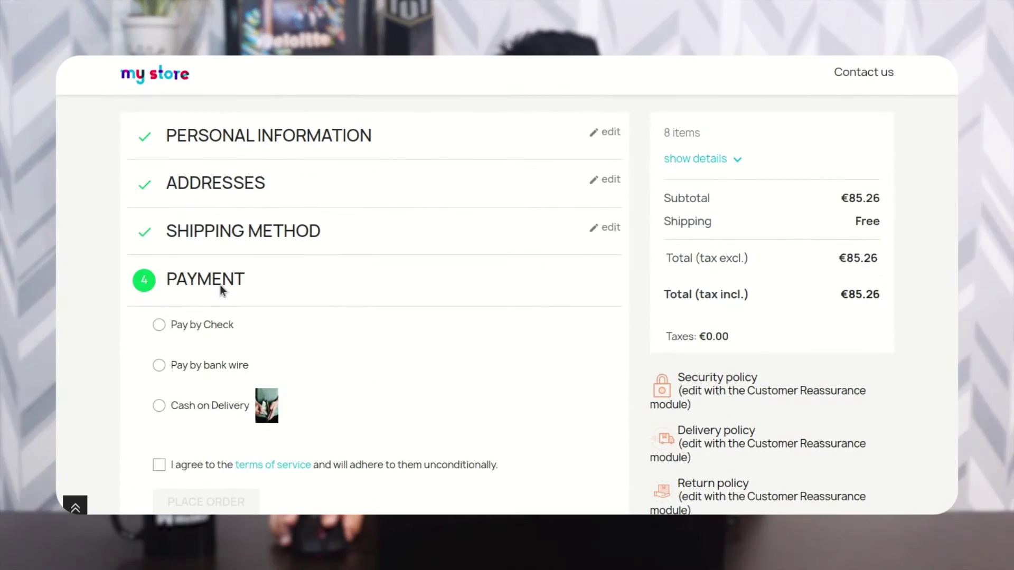
- At checkout, pay with Cash on Delivery, accept the terms and place the order
click(159, 406)
scroll(410, 403, down, 1)
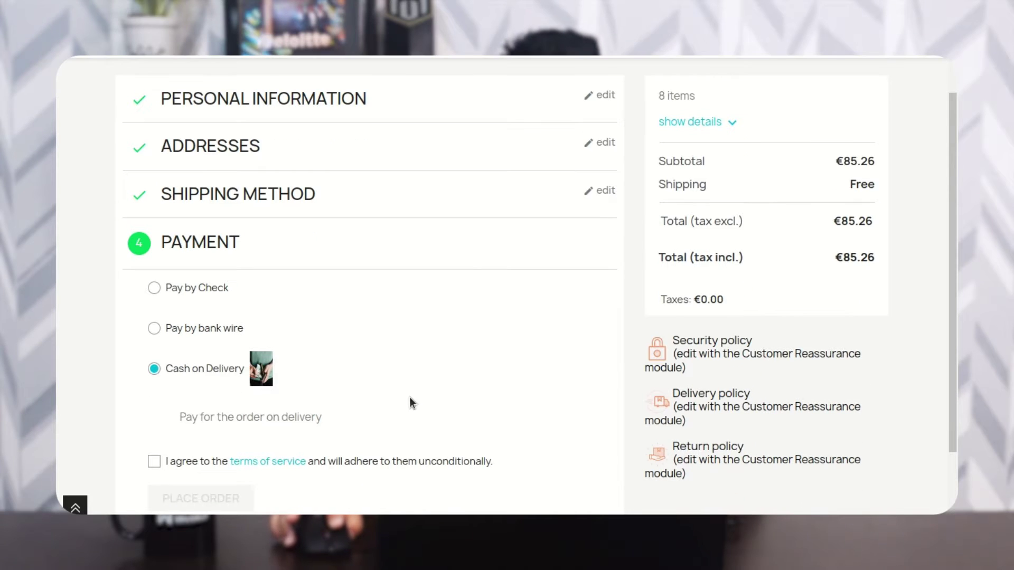
drag(310, 421, 179, 421)
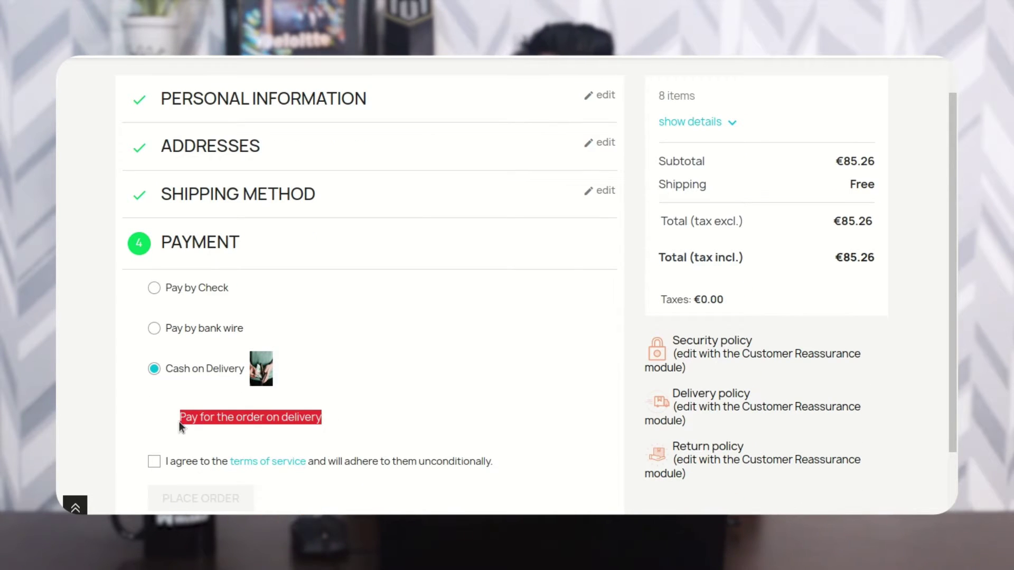
scroll(179, 421, down, 2)
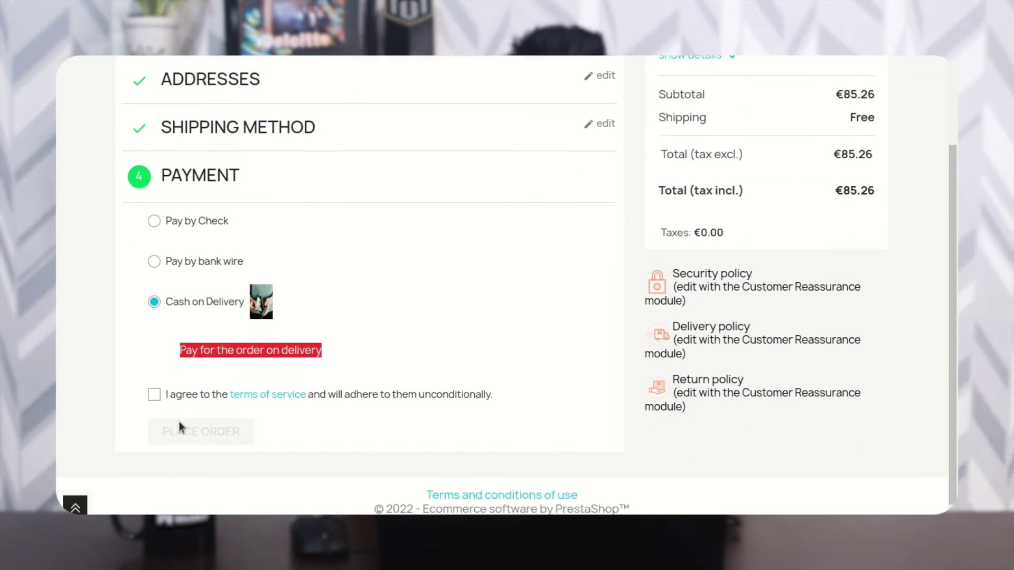
click(155, 389)
click(227, 432)
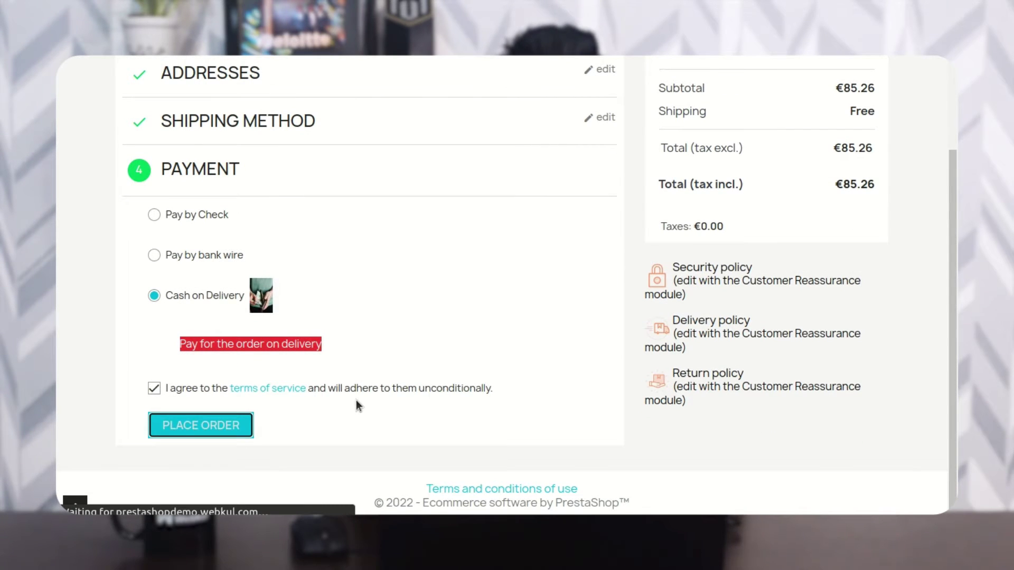
- Check the confirmation's COD thank-you note and €0.00 applied discount line
scroll(357, 406, down, 9)
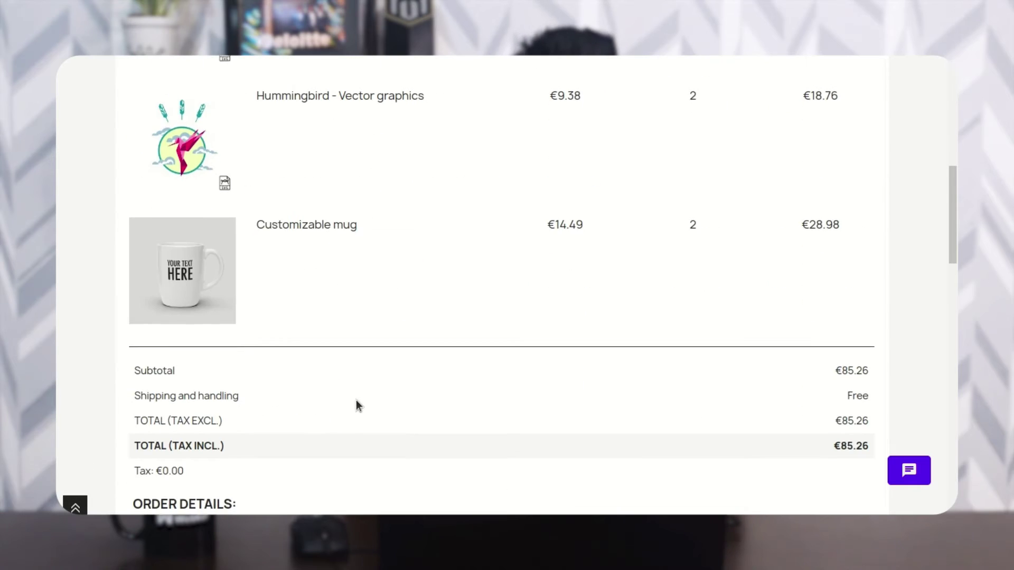
scroll(357, 405, down, 3)
scroll(357, 405, down, 1)
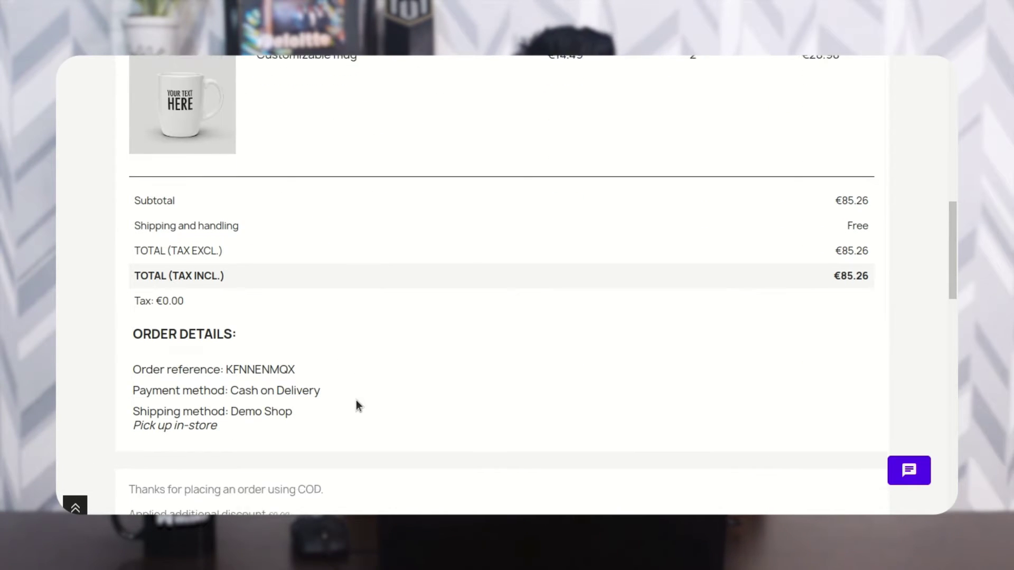
scroll(355, 400, down, 1)
scroll(351, 391, down, 1)
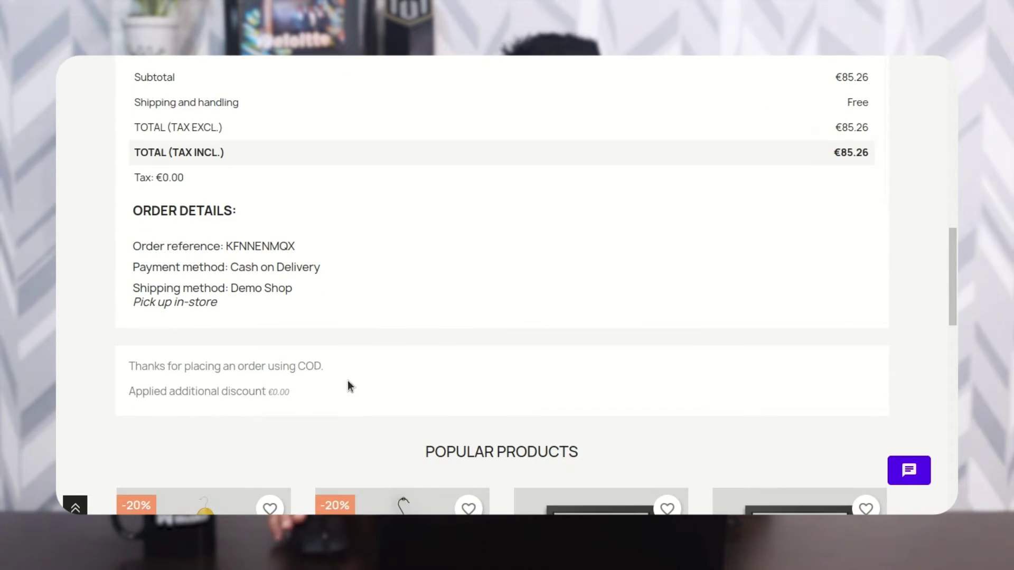
triple_click(153, 373)
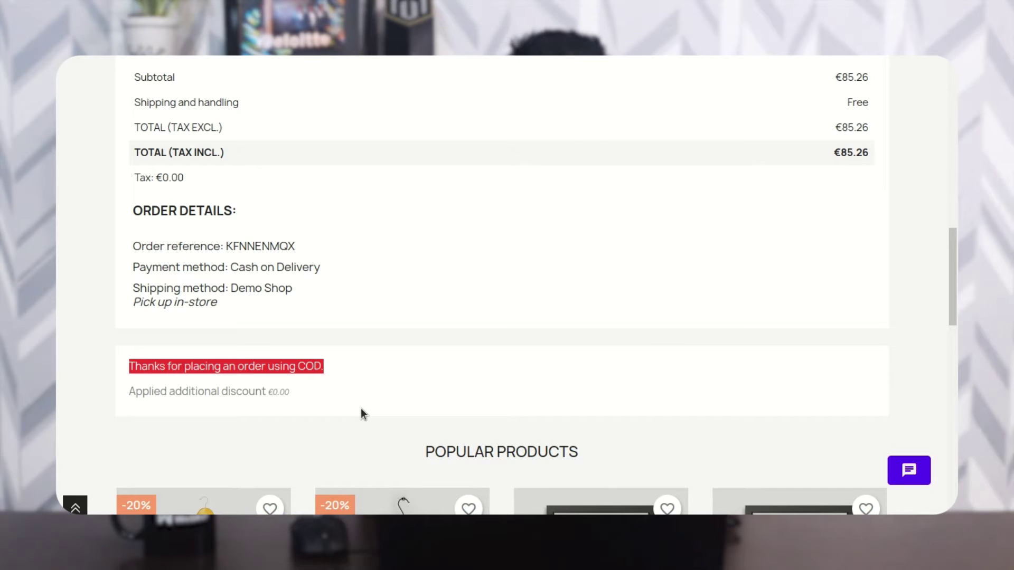
drag(308, 393, 130, 391)
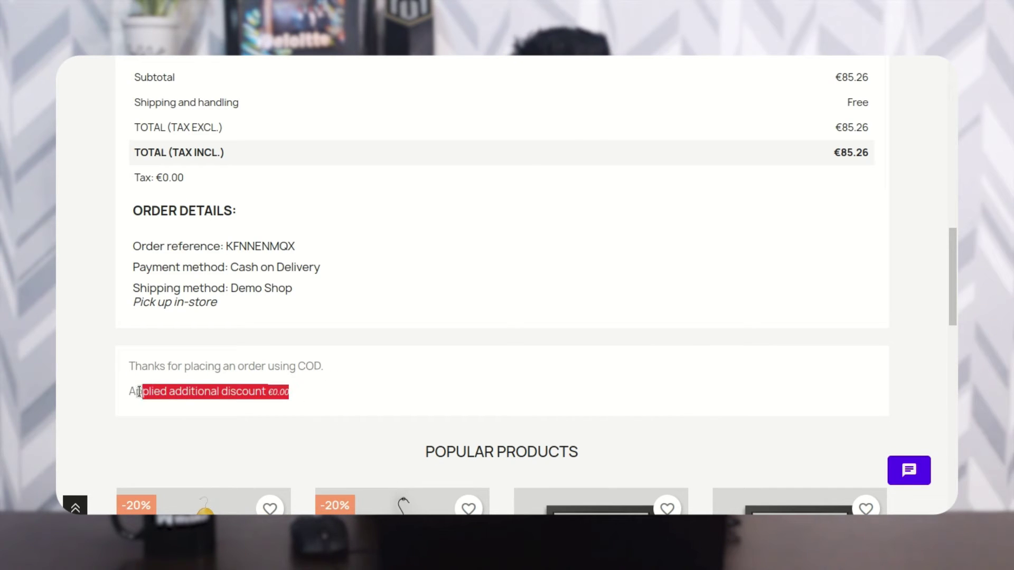
click(381, 404)
scroll(382, 404, up, 5)
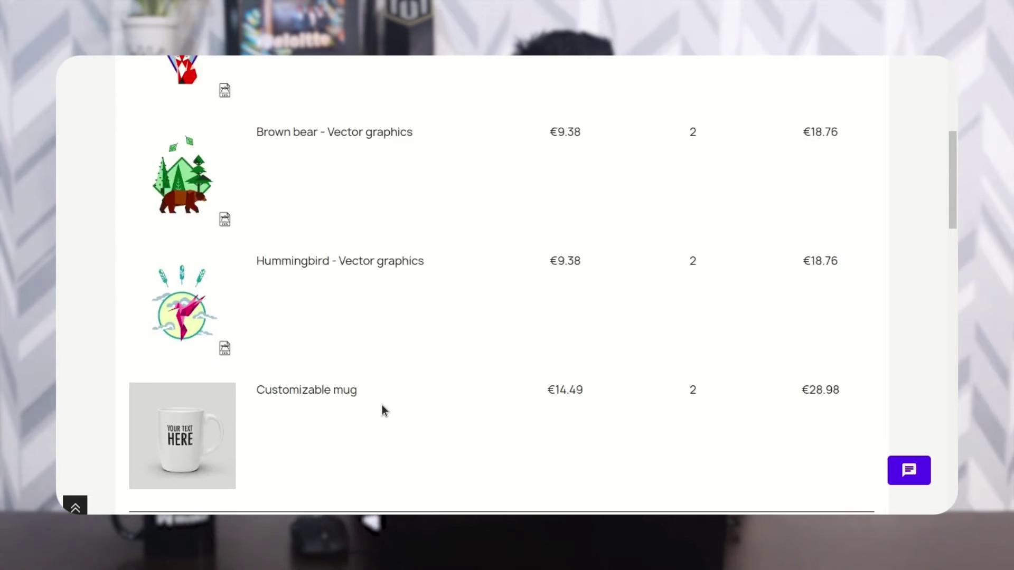
scroll(381, 404, up, 5)
- Open the latest order's details in Order history and confirm it shows Cash on Delivery
click(774, 72)
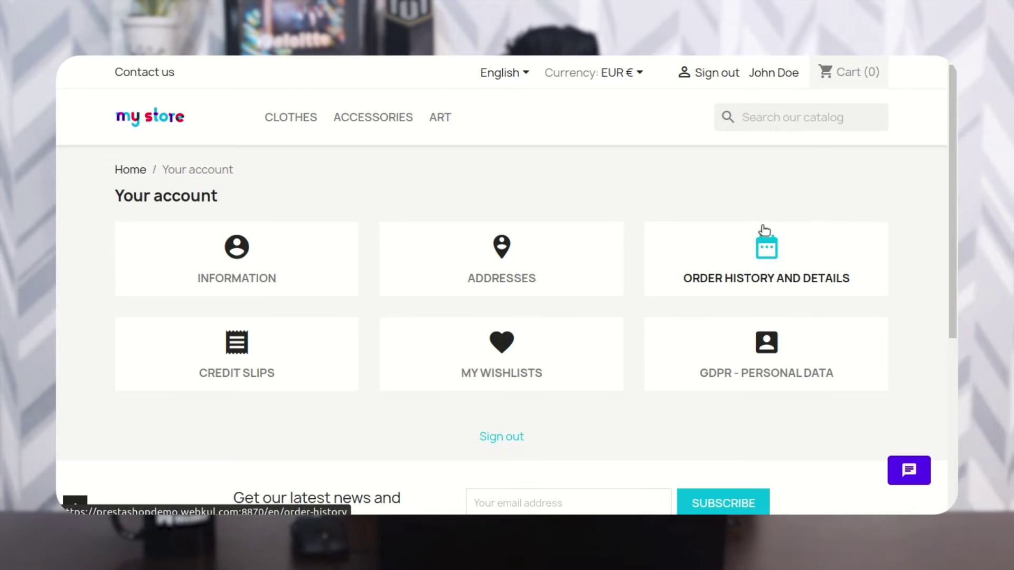
click(740, 265)
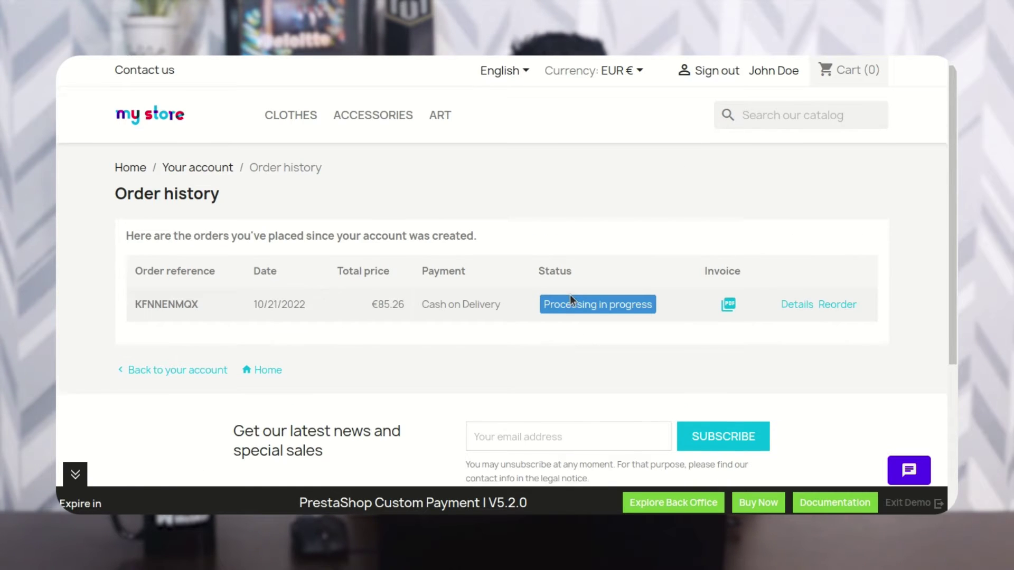
scroll(689, 214, down, 3)
click(792, 165)
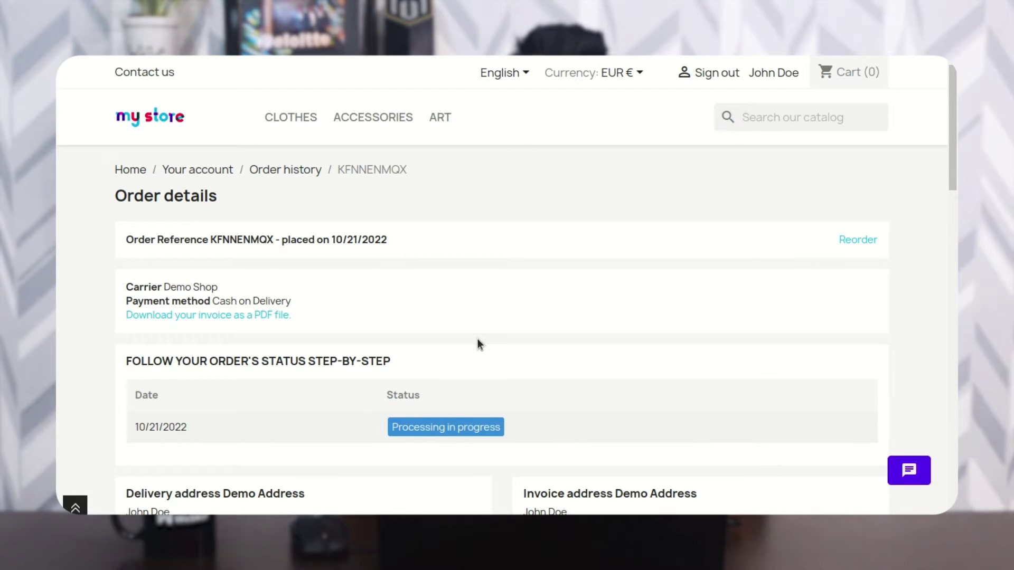
scroll(478, 342, down, 5)
scroll(477, 343, up, 3)
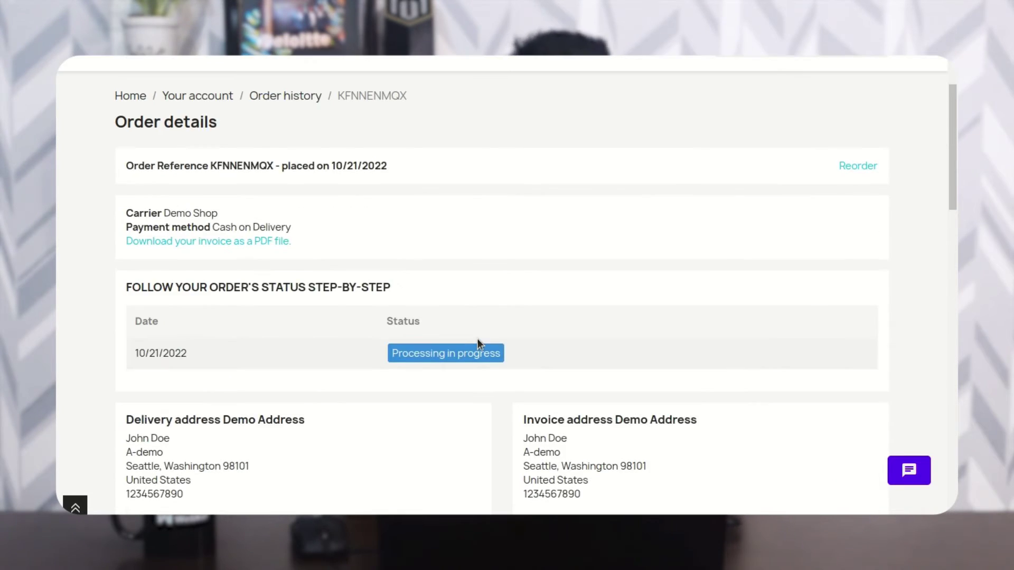
drag(292, 227, 214, 229)
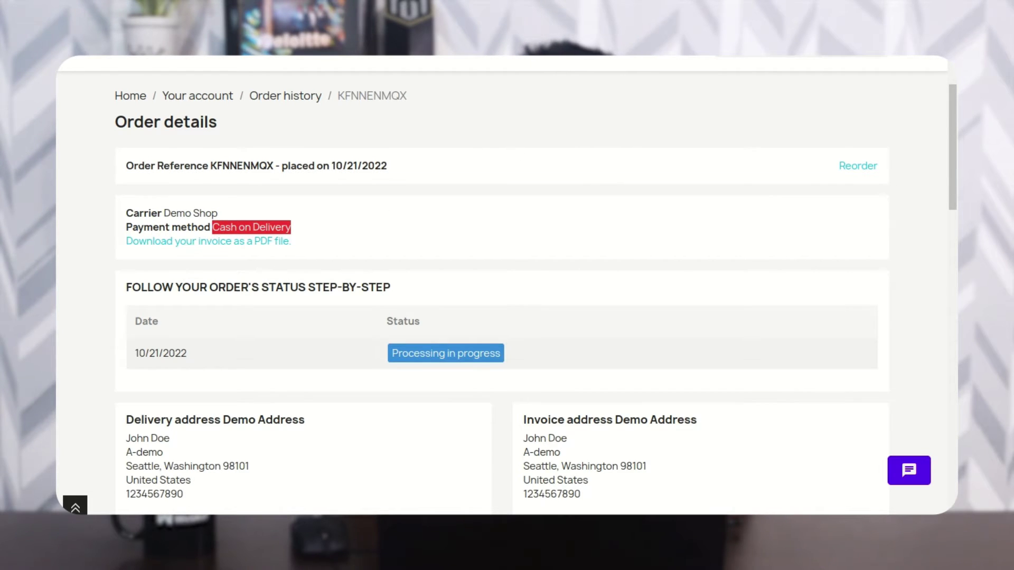
- Switch back to the back-office Cash on Delivery edit form
key(ctrl+Tab)
scroll(141, 407, down, 2)
scroll(132, 186, up, 1)
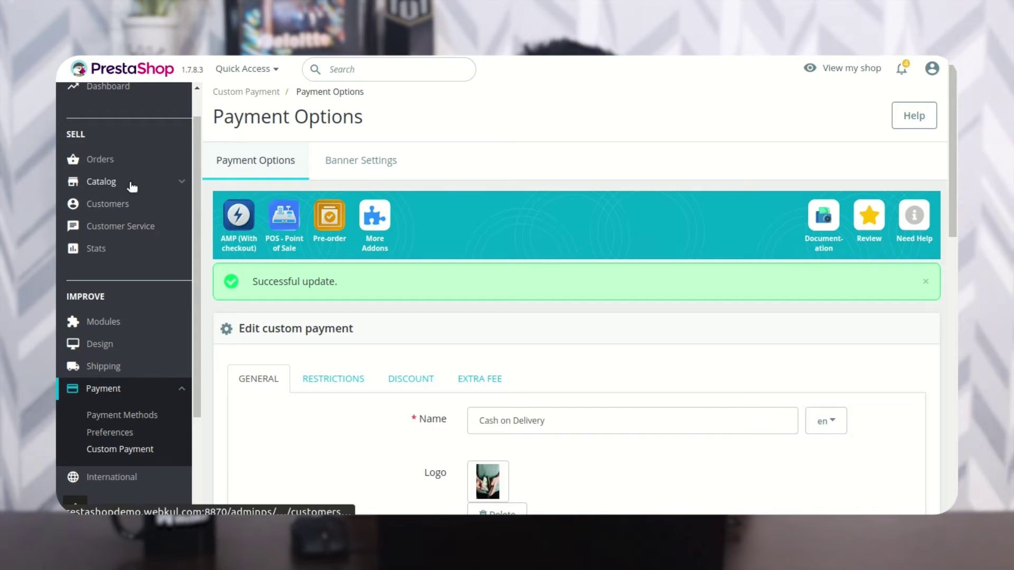
- View the new Cash on Delivery order in Orders > Orders
mouse_move(134, 161)
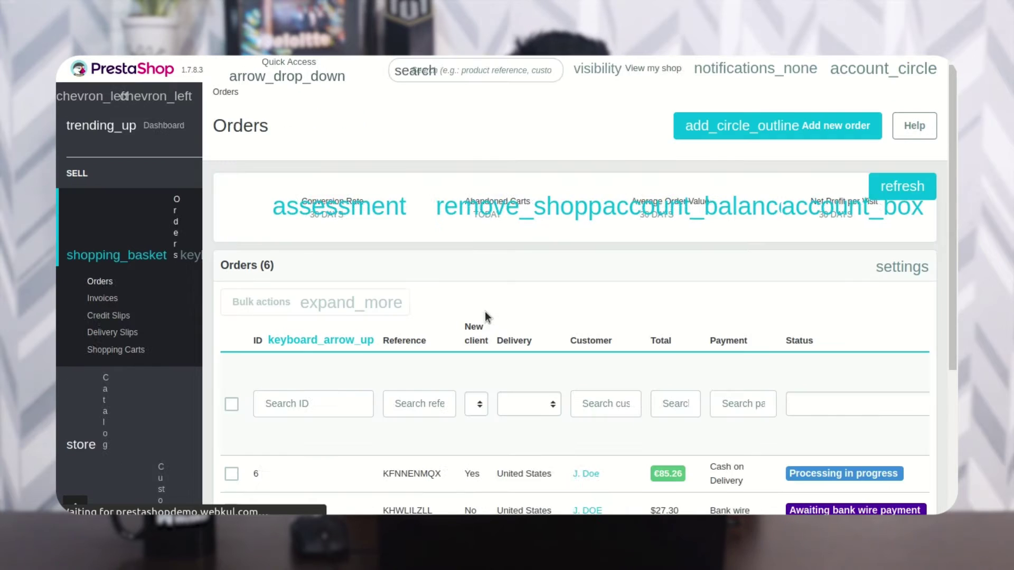
scroll(554, 288, down, 3)
click(918, 297)
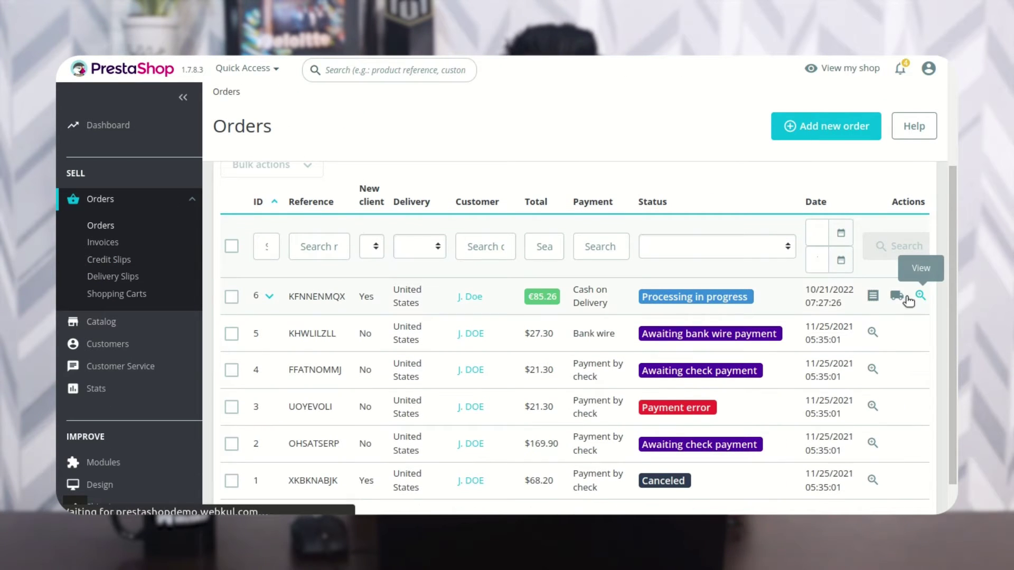
scroll(552, 347, down, 10)
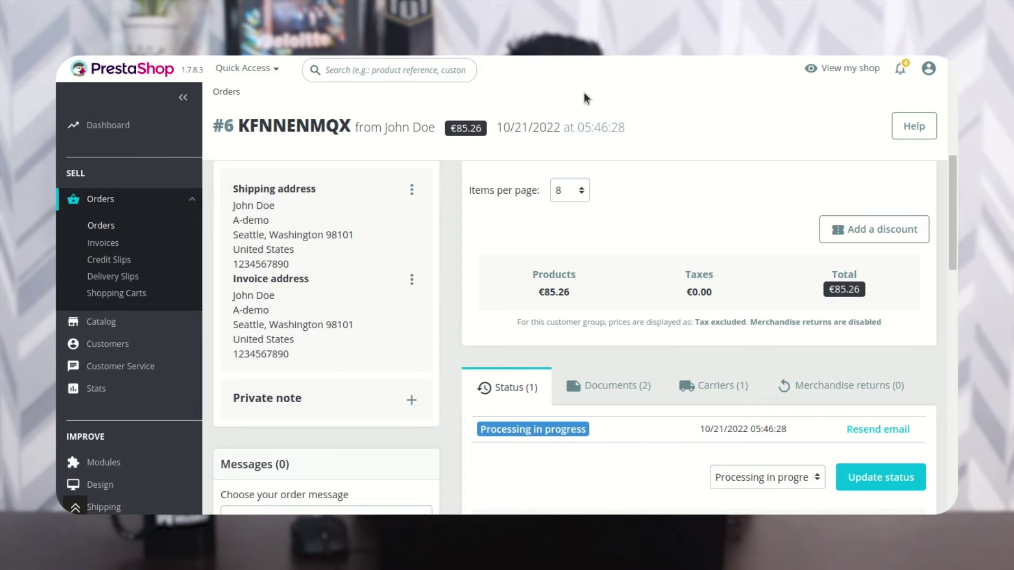
- Start a new back-office order and search for the existing customer by name
click(101, 225)
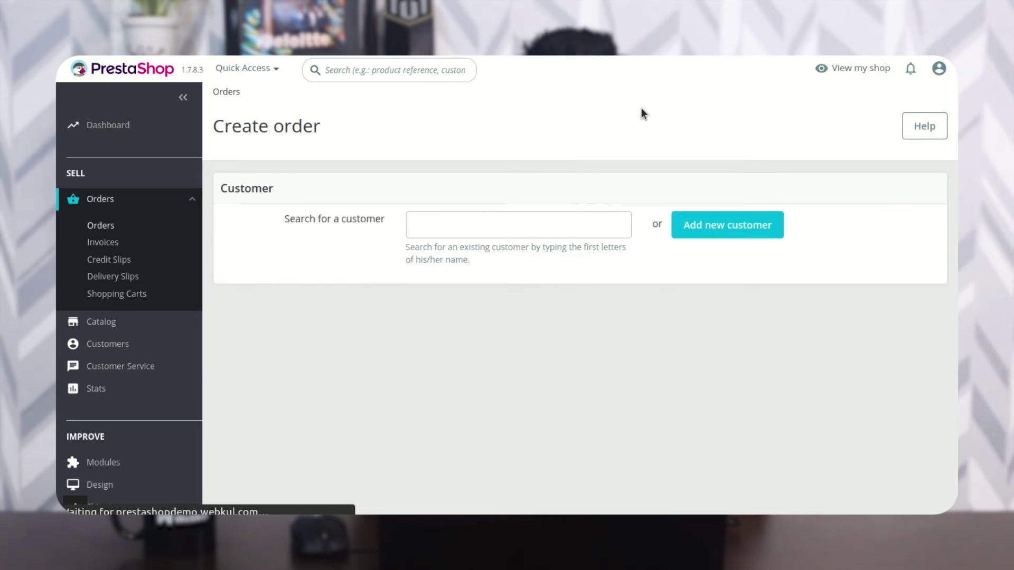
click(446, 235)
text(john)
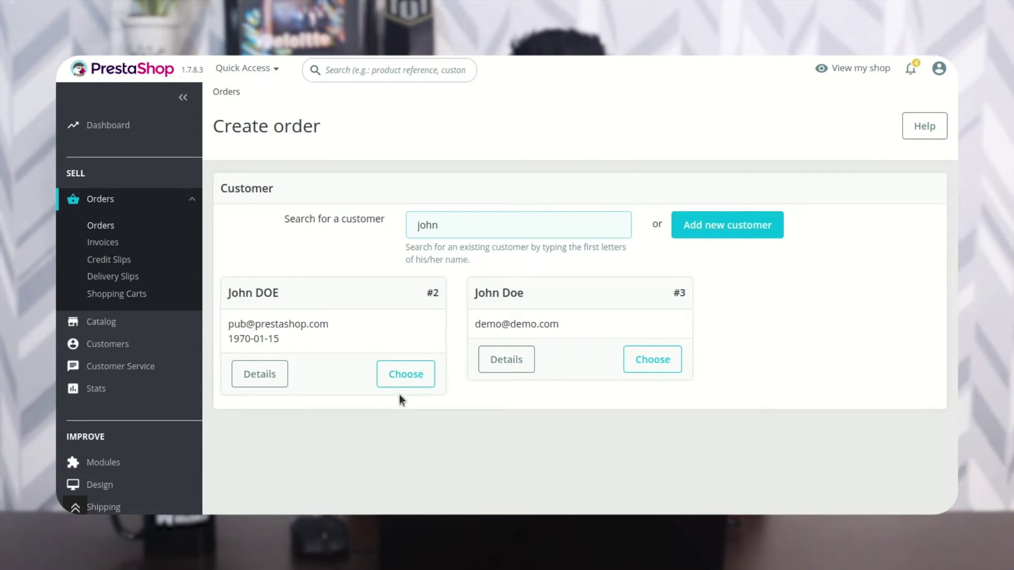
- Choose the matching customer and add the Hummingbird printed t-shirt to the cart
click(406, 379)
scroll(606, 350, down, 2)
scroll(605, 346, down, 3)
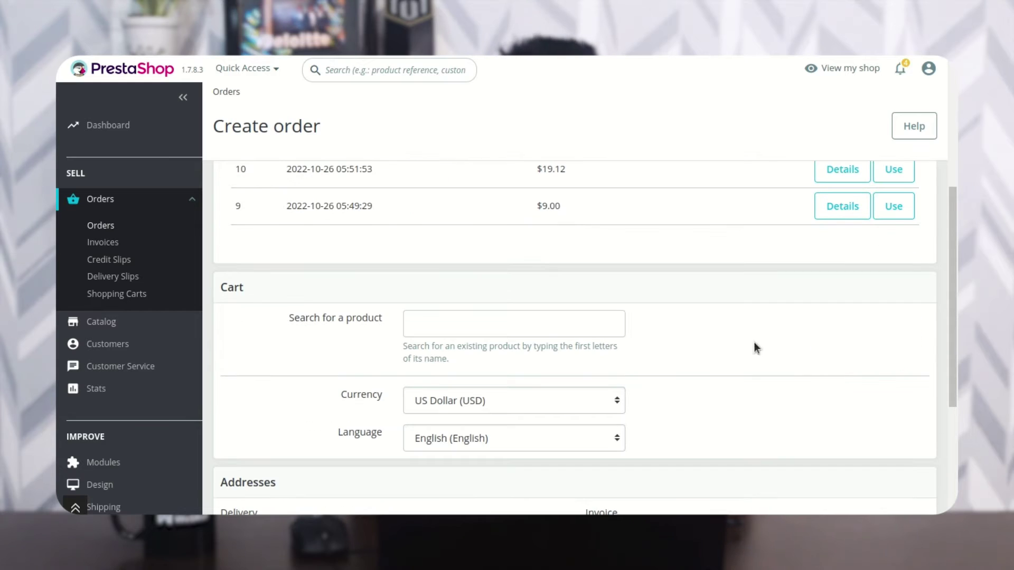
scroll(333, 380, down, 1)
click(443, 290)
text(hummin)
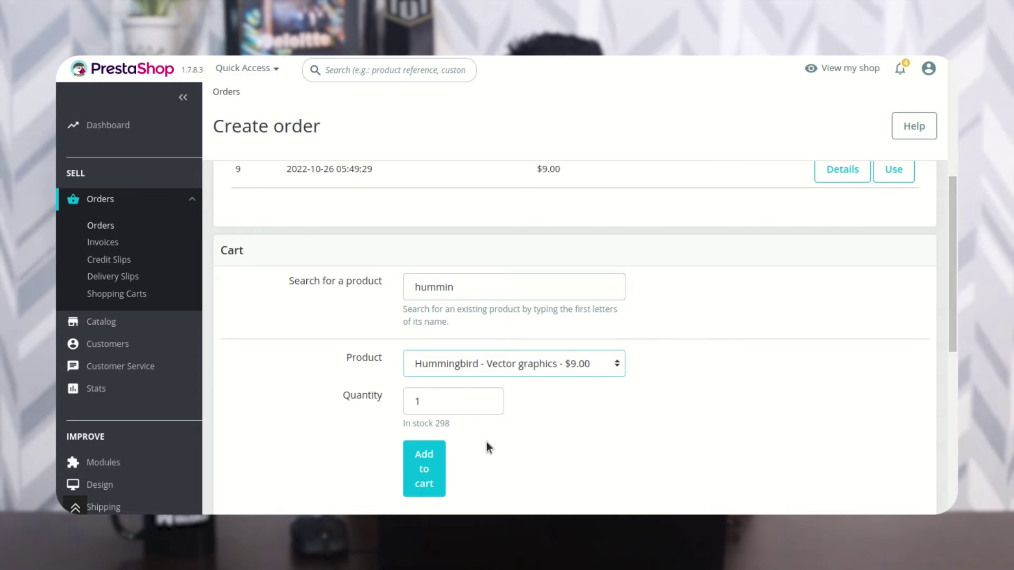
click(425, 391)
- Create the order with Cash on Delivery payment and Processing in progress status
scroll(380, 399, down, 5)
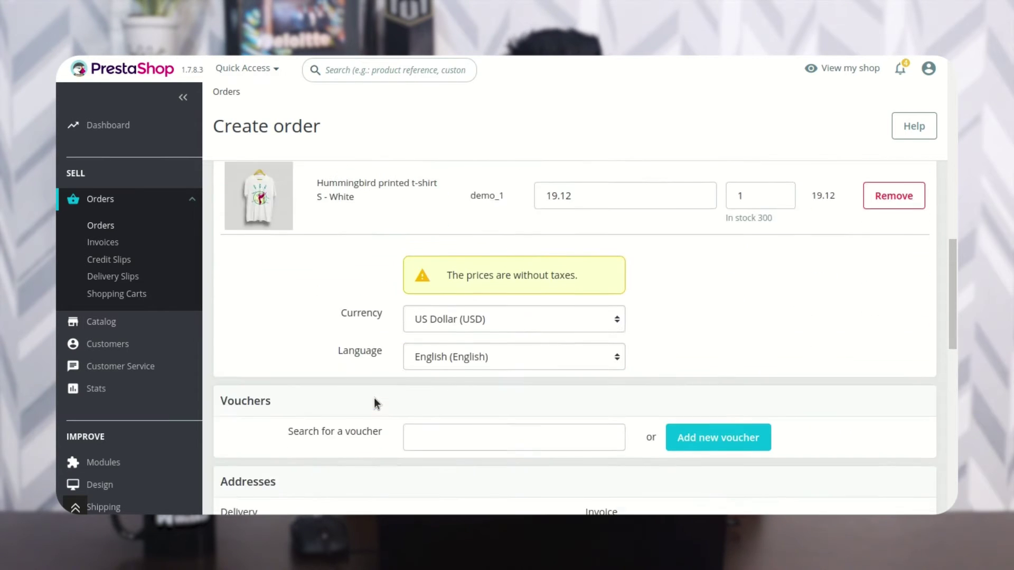
scroll(373, 397, down, 10)
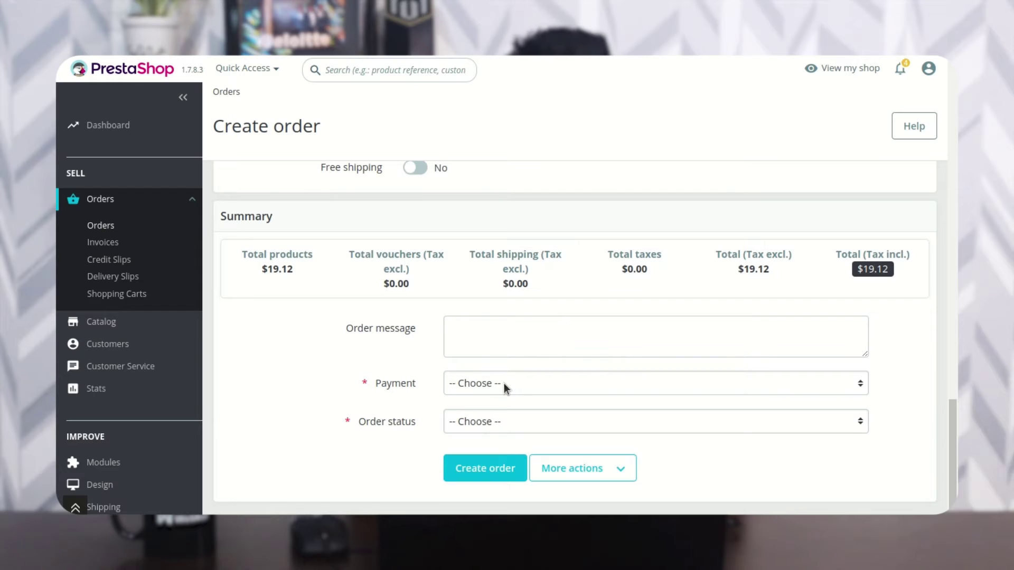
click(502, 387)
click(499, 422)
click(485, 468)
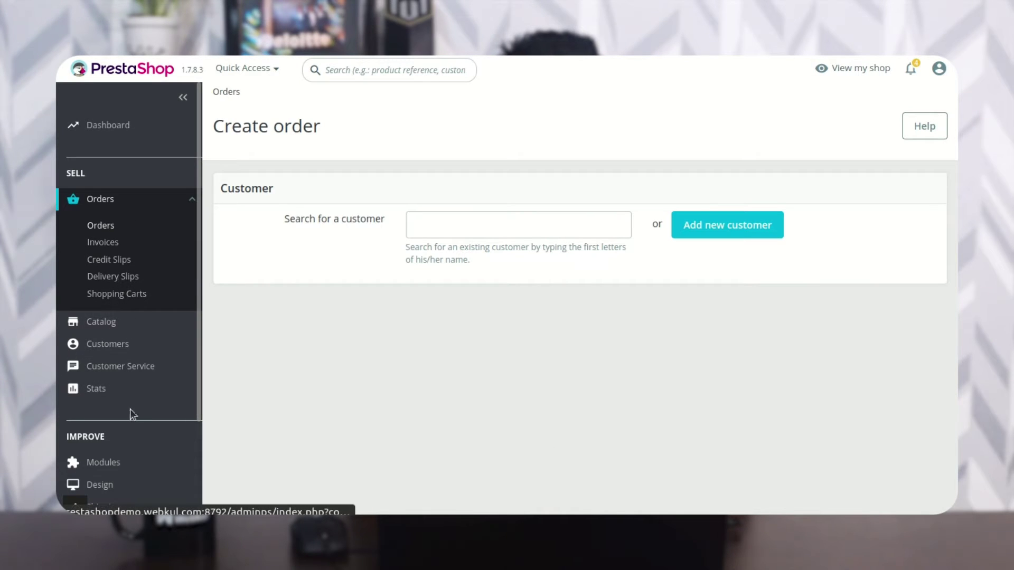
scroll(131, 419, down, 2)
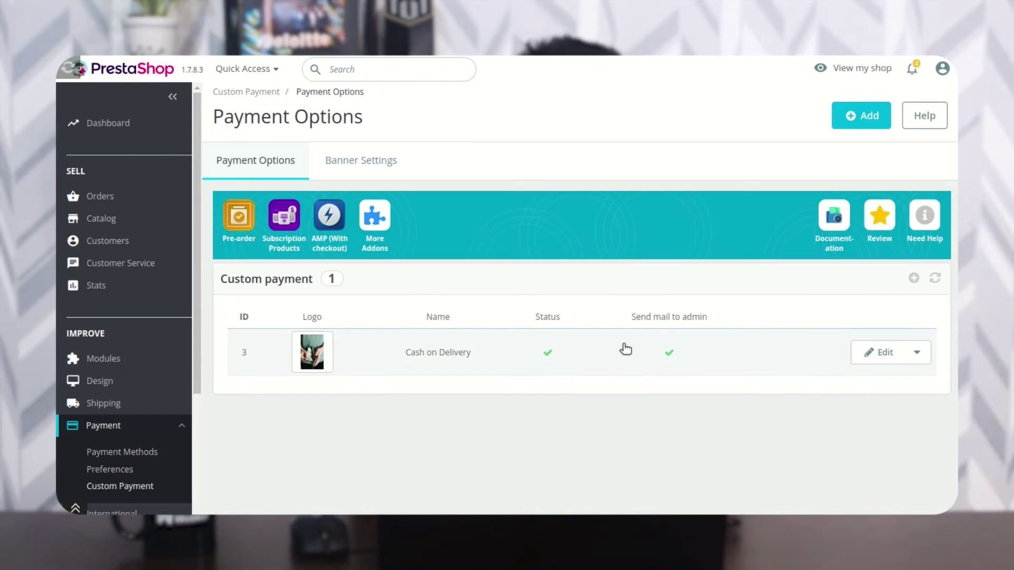
- In Cash on Delivery's restrictions, limit the payment to My carrier
click(867, 357)
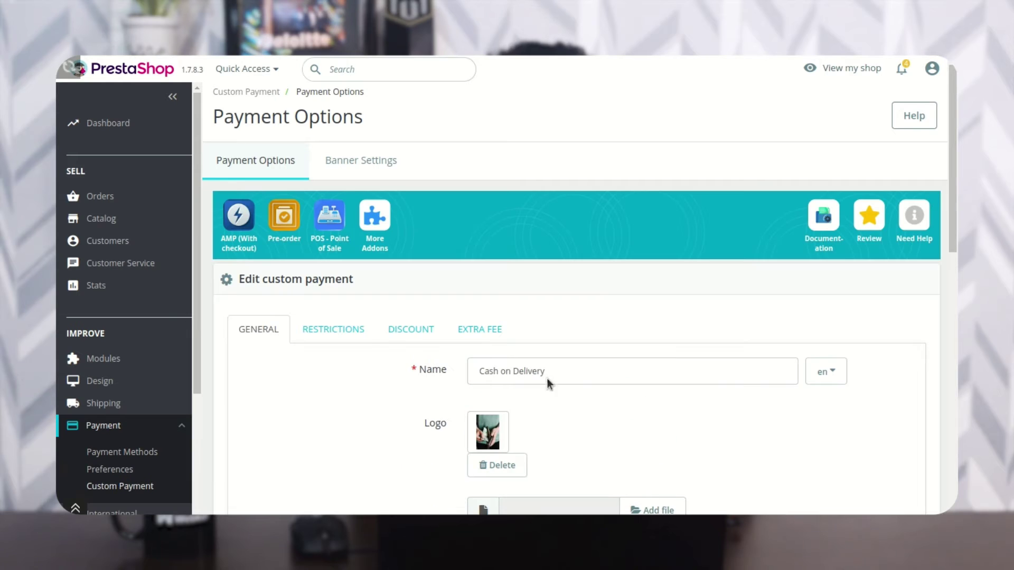
click(333, 329)
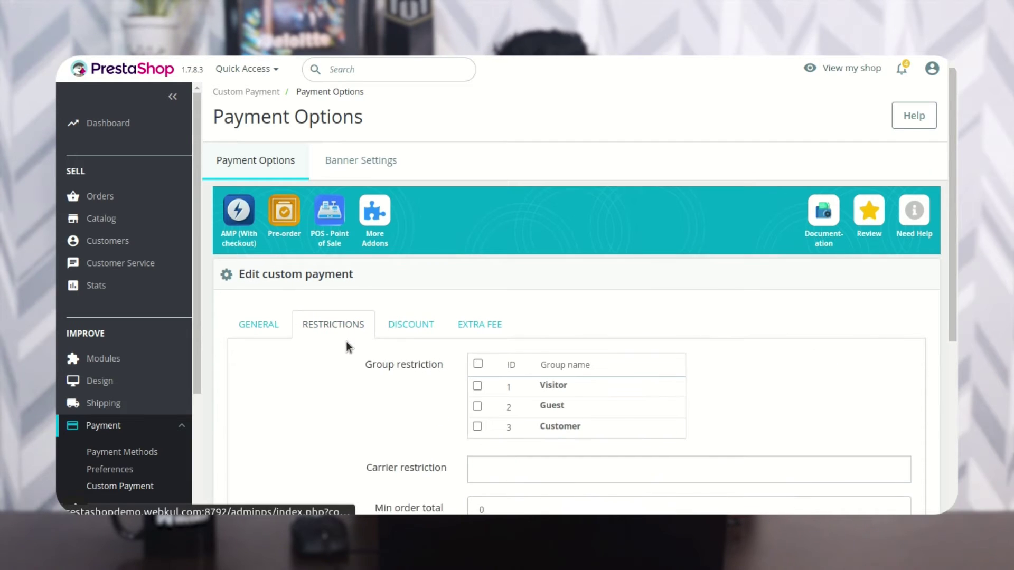
scroll(346, 341, down, 2)
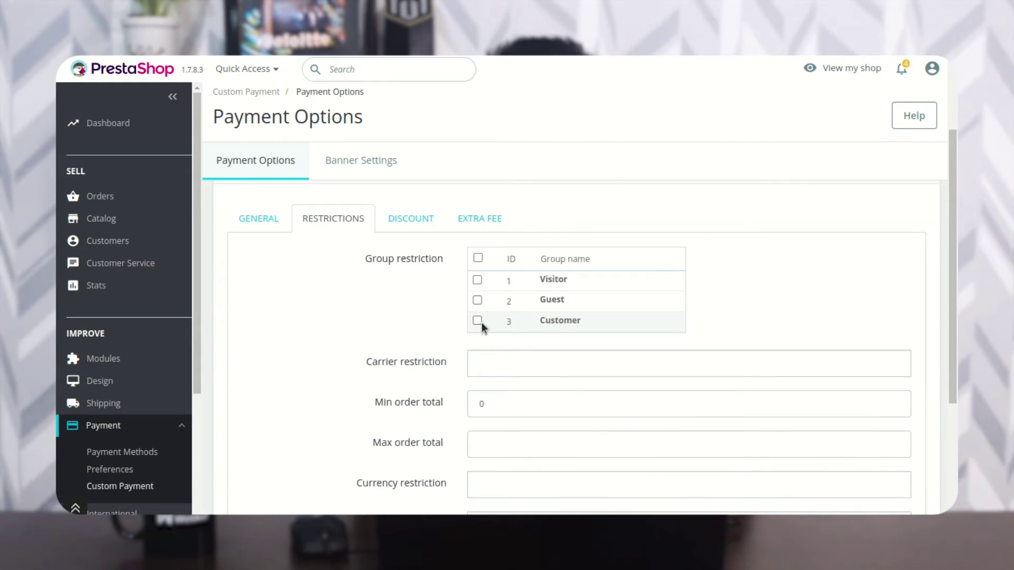
click(493, 362)
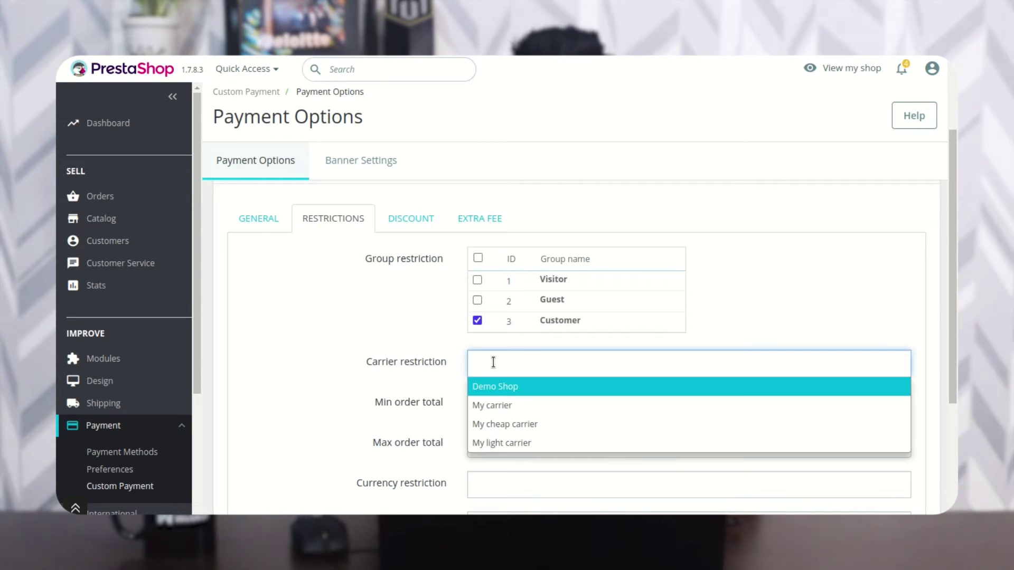
click(503, 404)
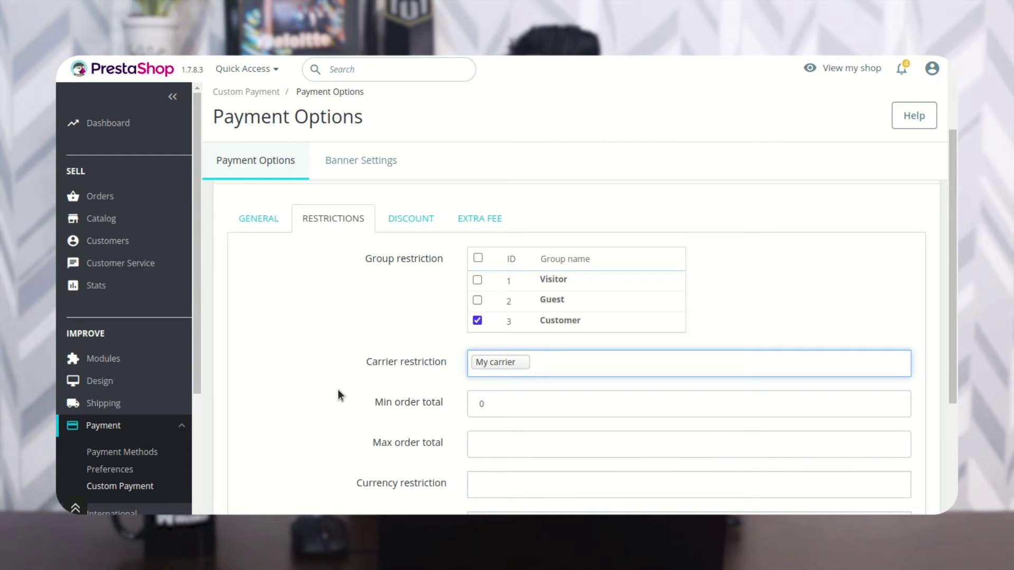
scroll(338, 389, down, 2)
mouse_move(435, 334)
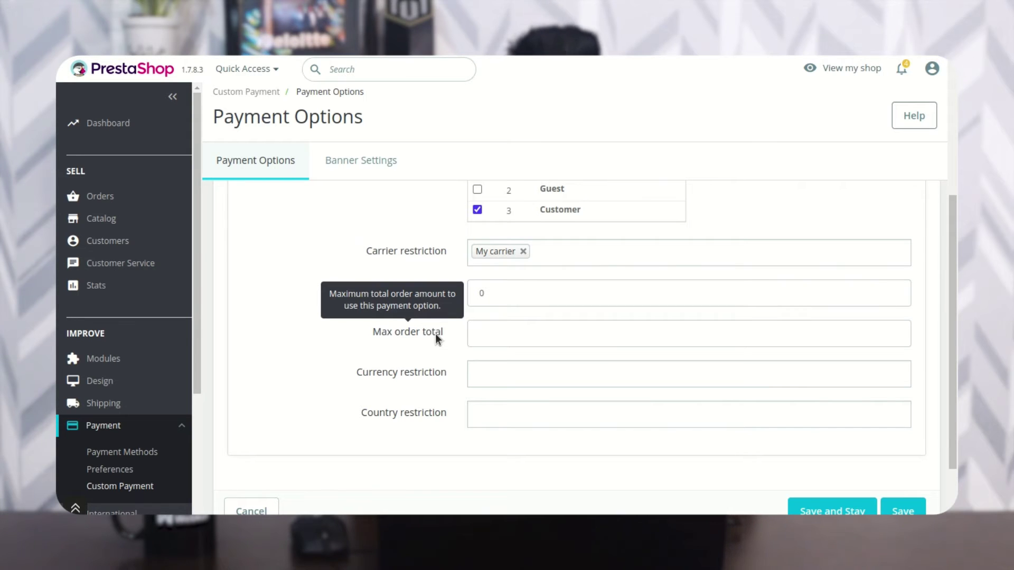
- Set the order total limits to minimum 9 and maximum 99
click(500, 292)
click(501, 293)
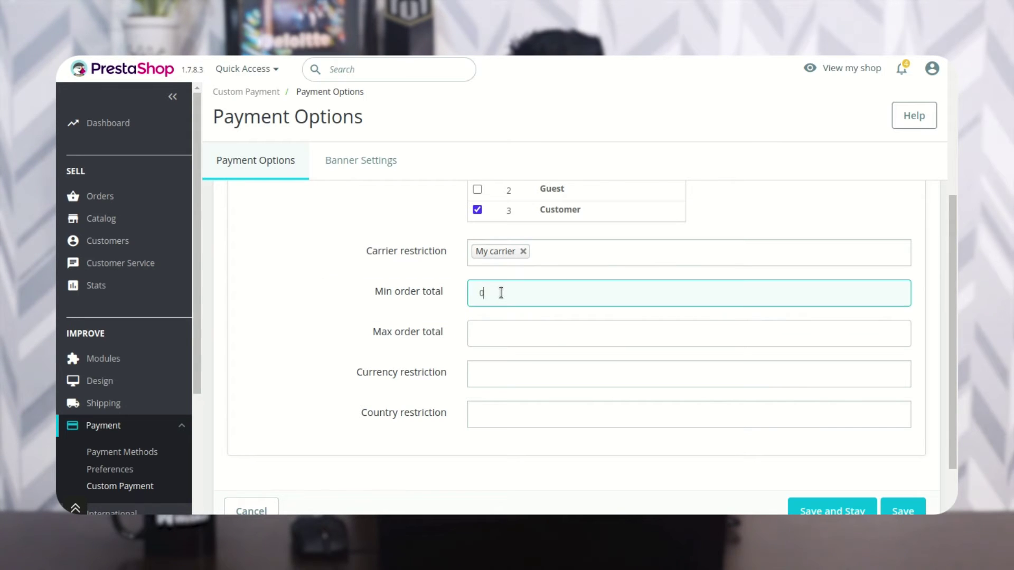
text(9)
click(500, 328)
text(99)
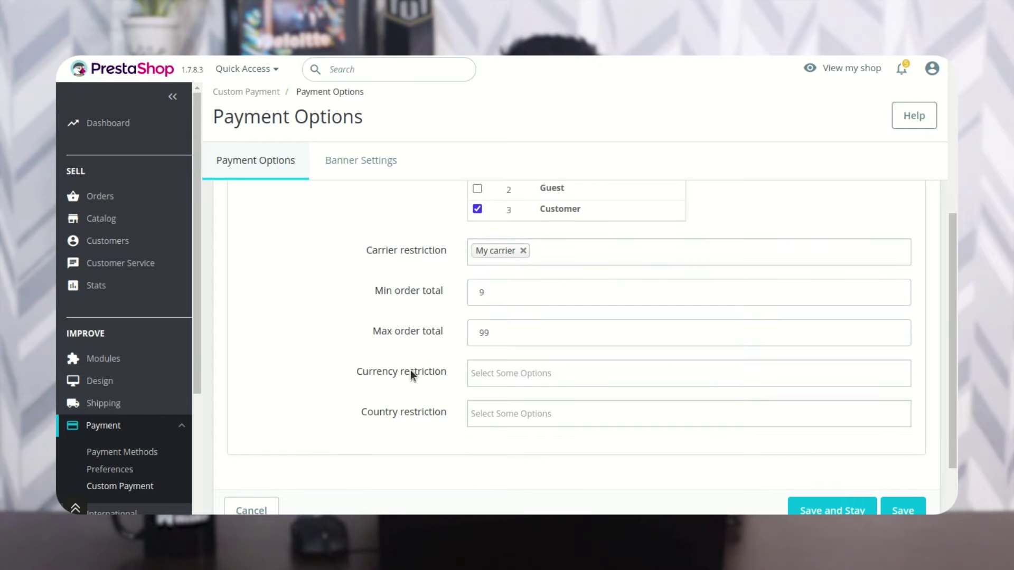
- Restrict the payment to the Indian Rupee currency and India
click(486, 373)
click(502, 415)
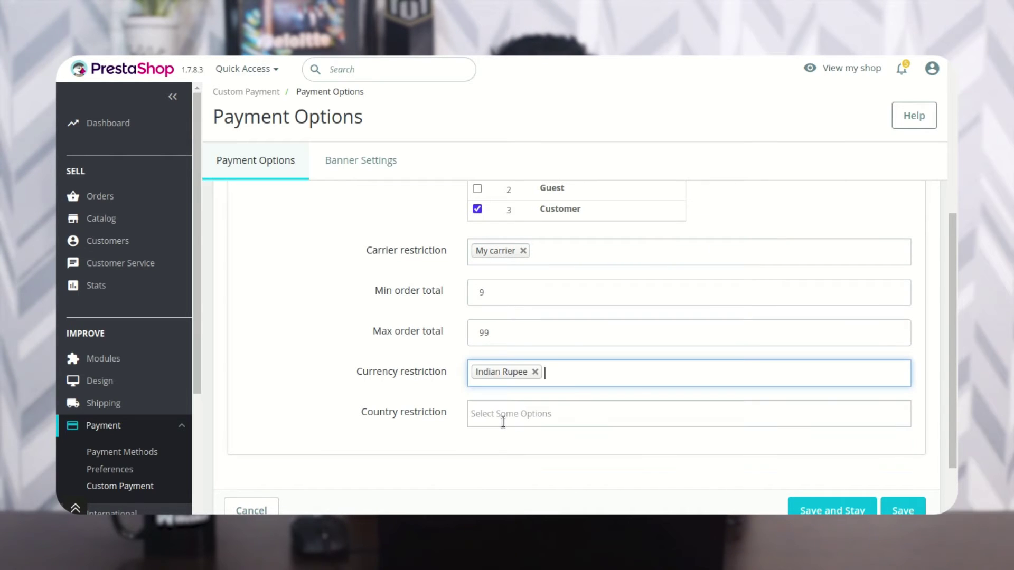
click(503, 422)
scroll(520, 490, down, 20)
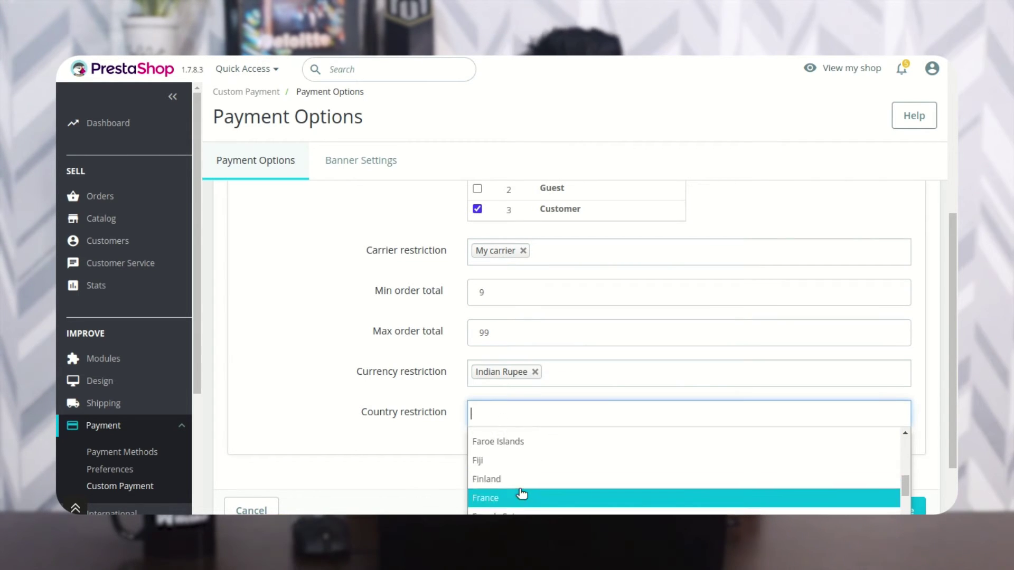
scroll(520, 492, down, 5)
click(471, 469)
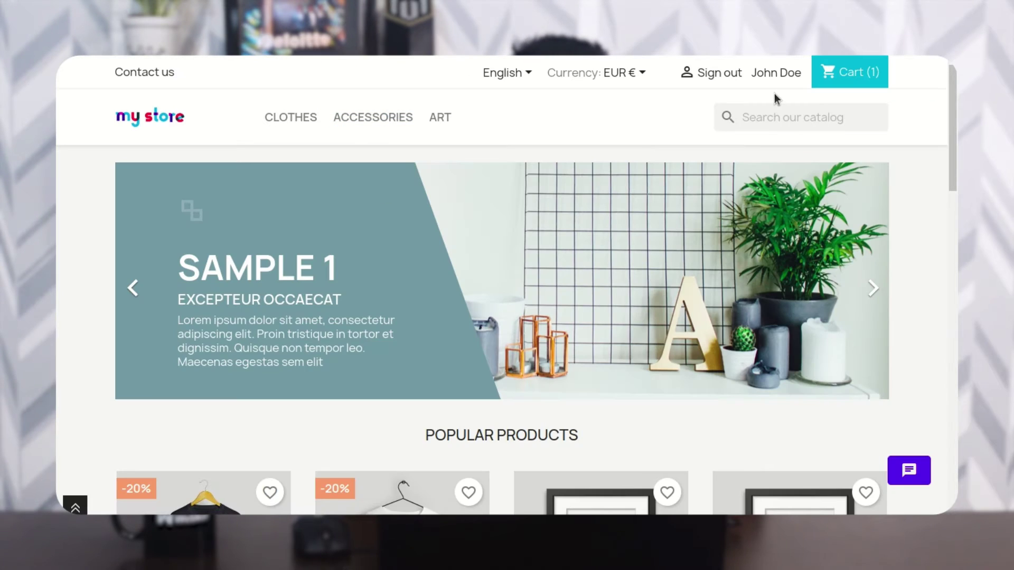
- Add another Hummingbird printed t-shirt and go through checkout to the payment step
scroll(244, 375, down, 3)
click(245, 375)
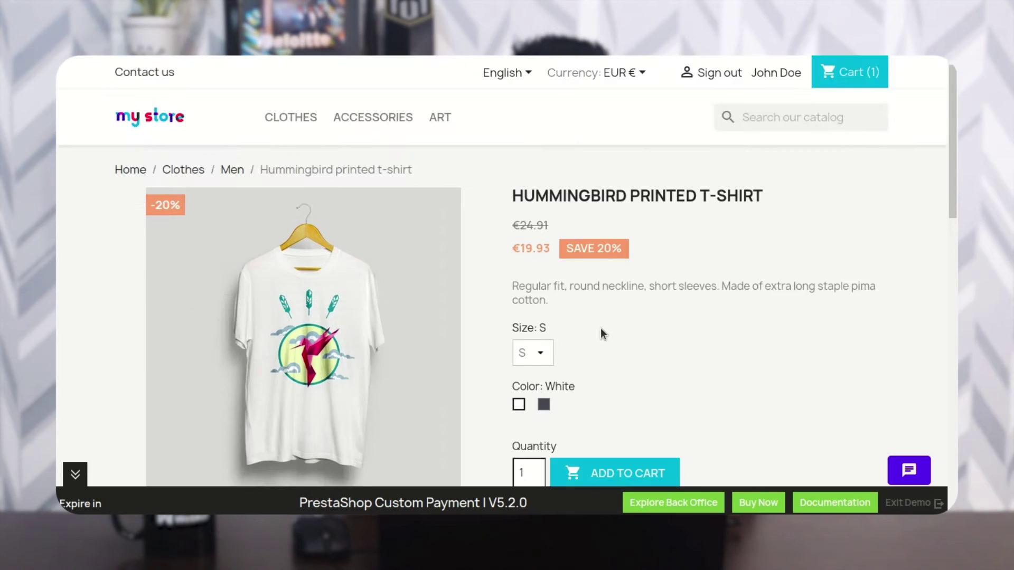
scroll(602, 333, down, 3)
click(634, 332)
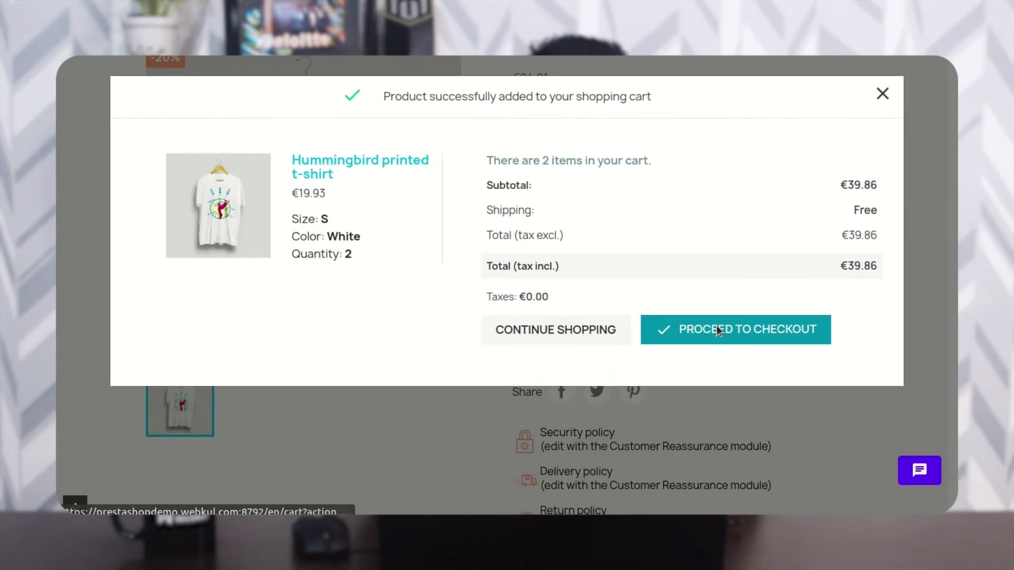
click(715, 325)
click(718, 344)
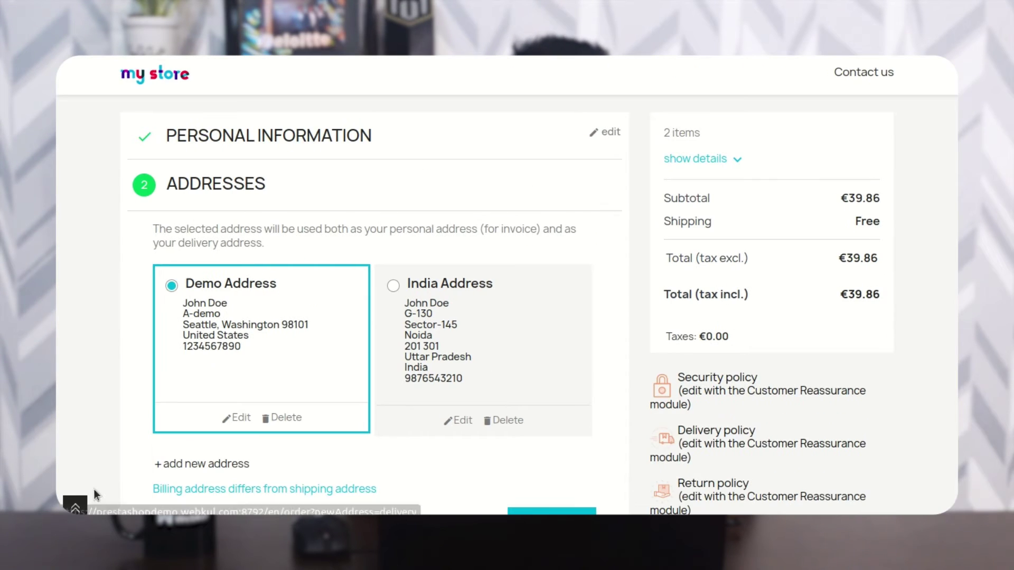
scroll(538, 377, down, 3)
click(549, 336)
scroll(538, 353, down, 3)
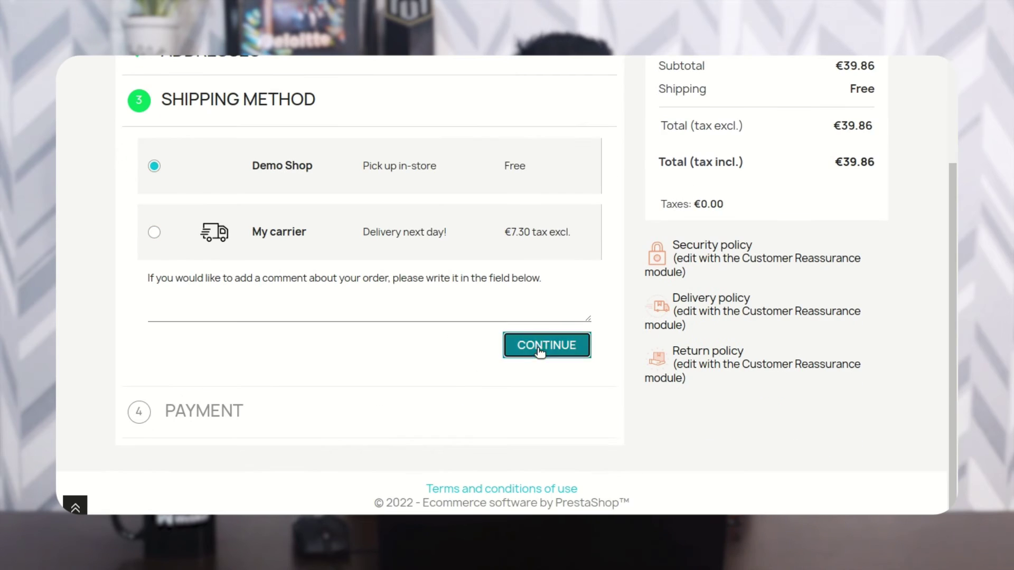
click(543, 346)
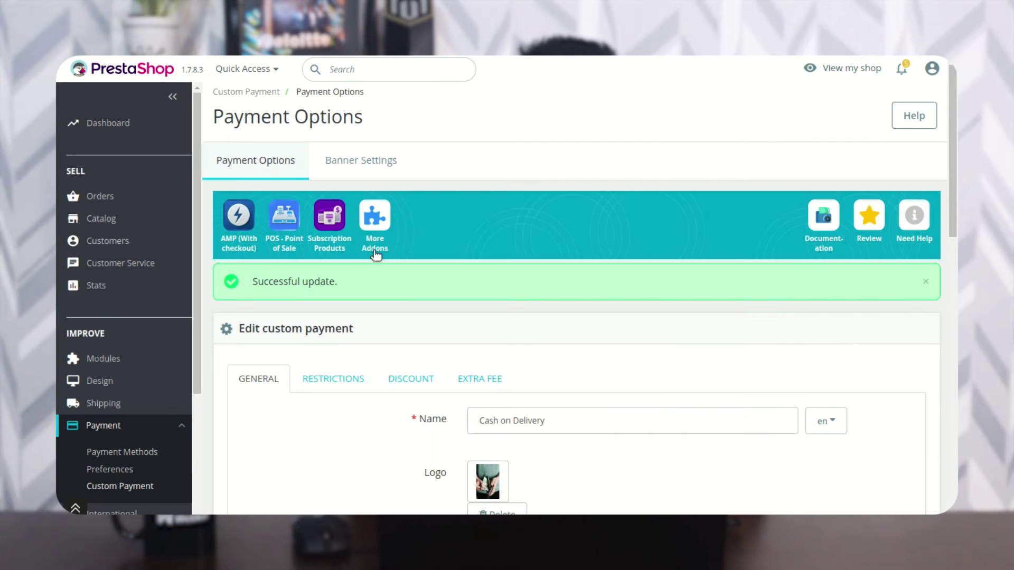
scroll(392, 287, down, 3)
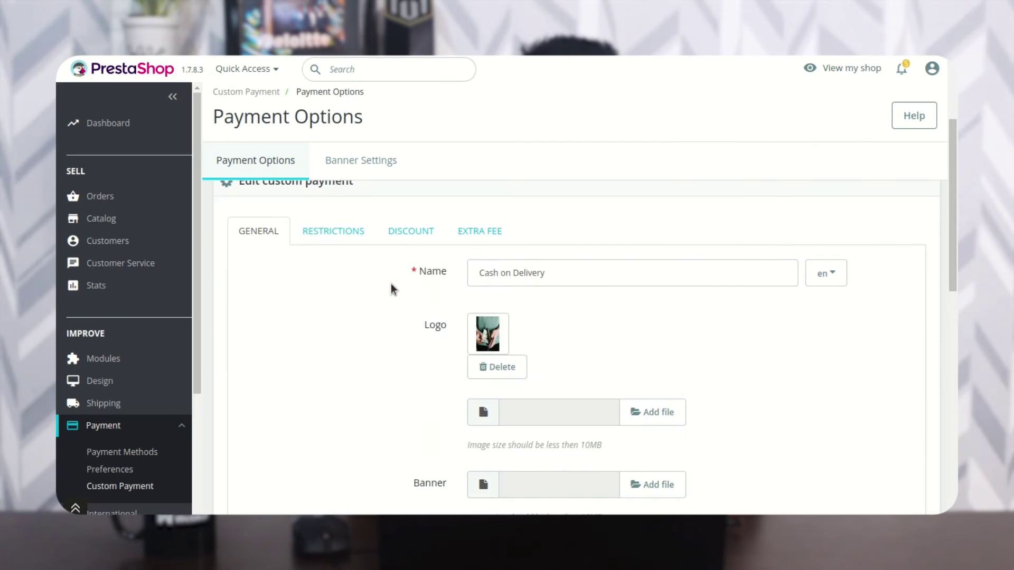
- Replace the Customer group restriction with Guest and Visitor, then save
click(333, 232)
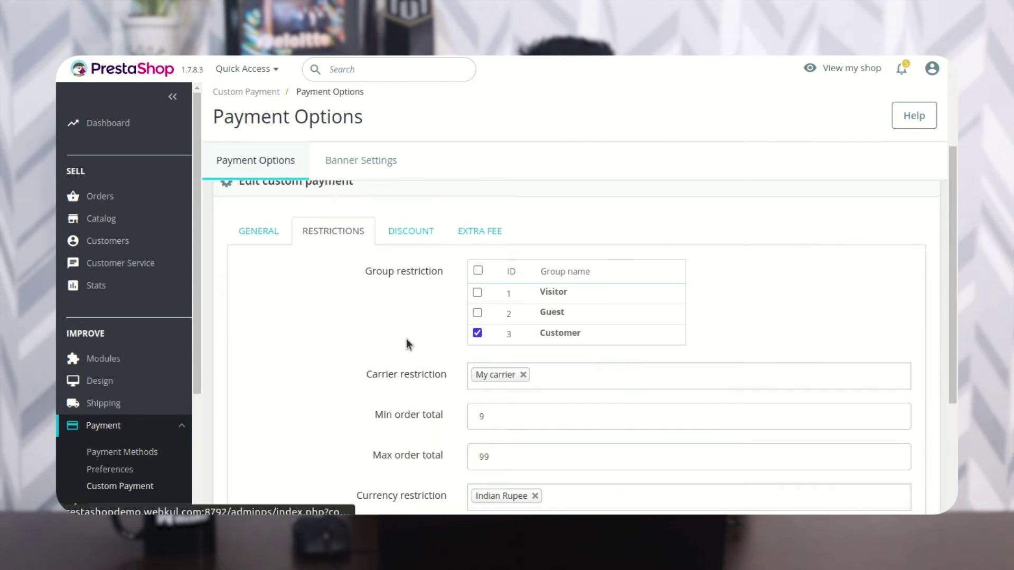
click(477, 333)
click(477, 314)
click(477, 293)
scroll(489, 295, down, 4)
click(832, 442)
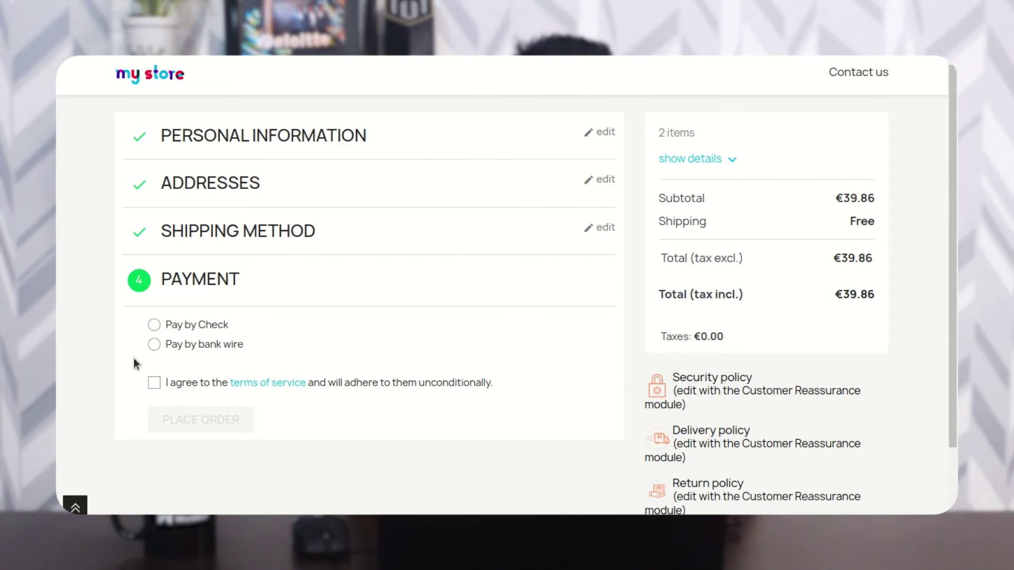
- Place the pending order paying by check, with the terms of service accepted
click(154, 324)
scroll(178, 471, down, 2)
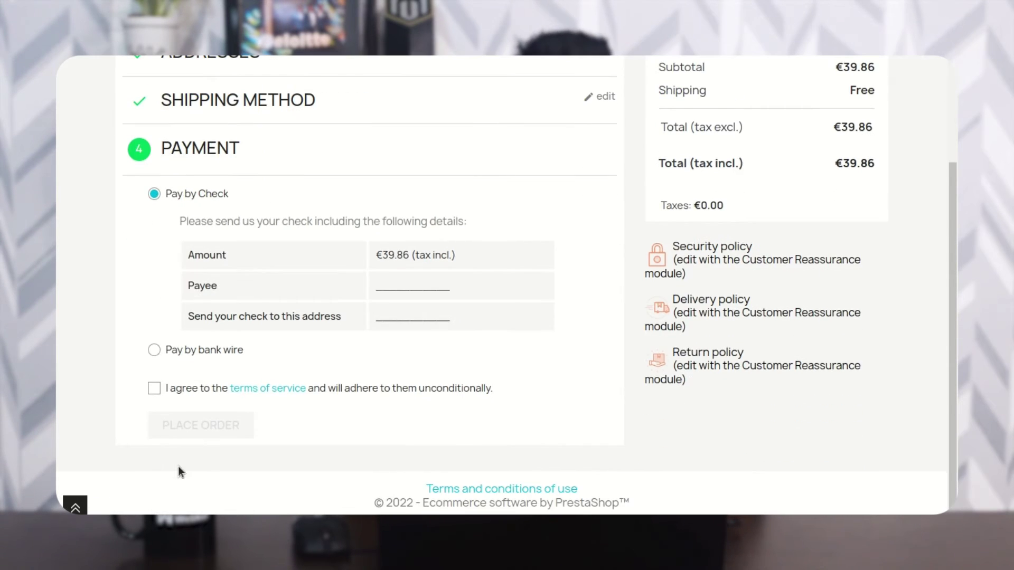
click(153, 389)
click(193, 424)
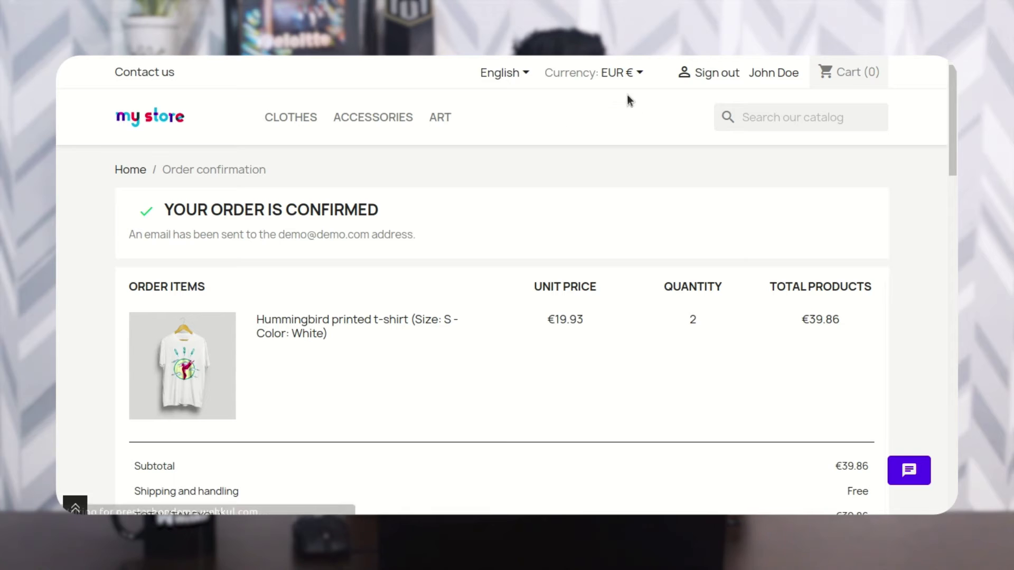
- Switch the store currency to INR and add the Hummingbird printed t-shirt to the cart
click(642, 75)
click(570, 115)
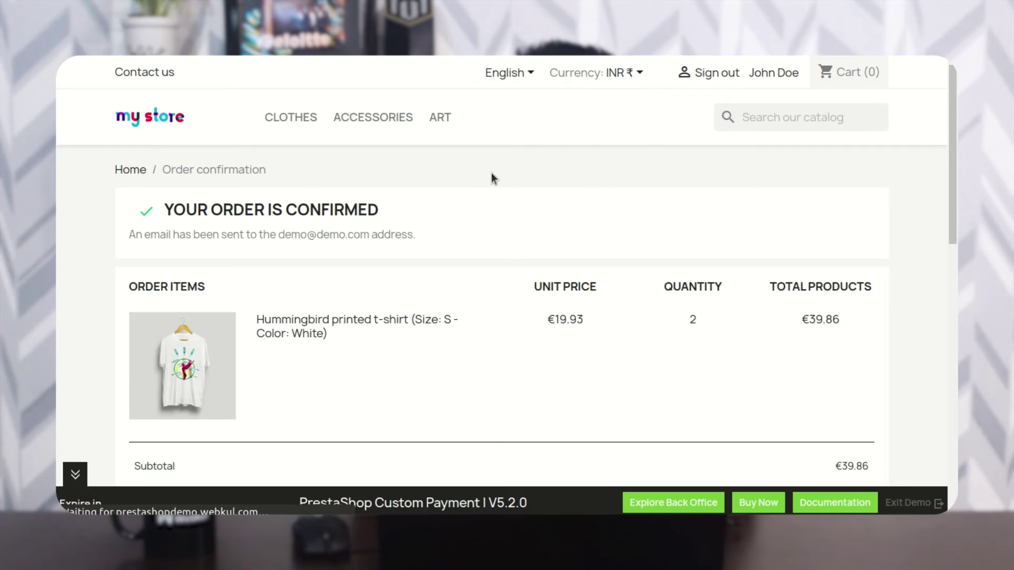
click(179, 122)
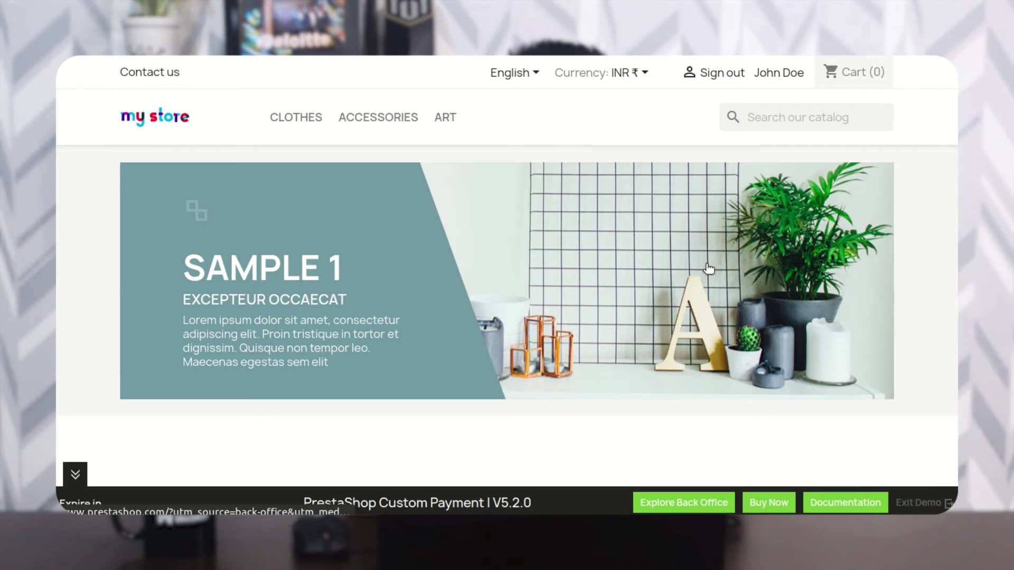
scroll(708, 269, down, 4)
scroll(708, 270, down, 3)
click(236, 135)
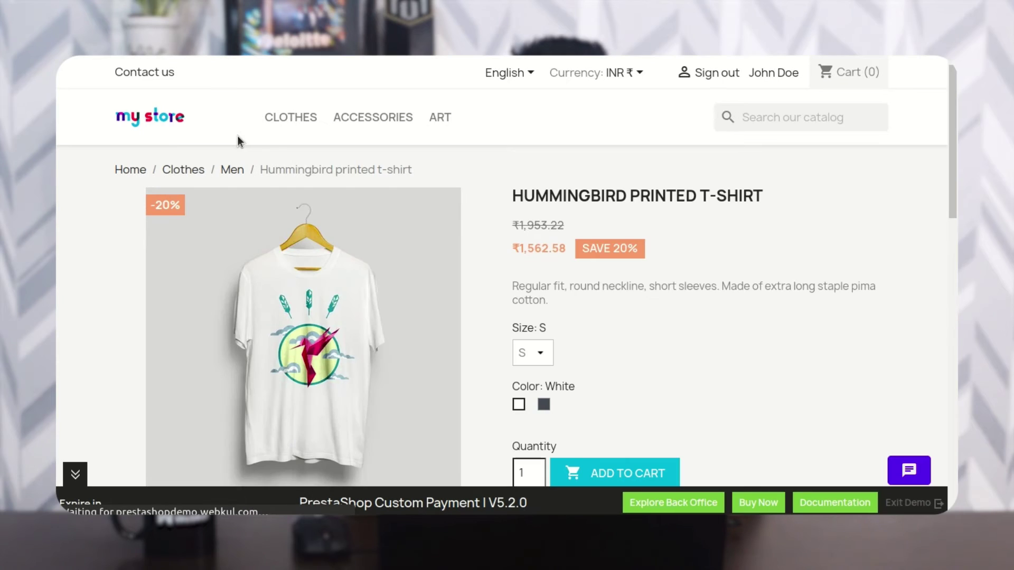
scroll(537, 336, down, 3)
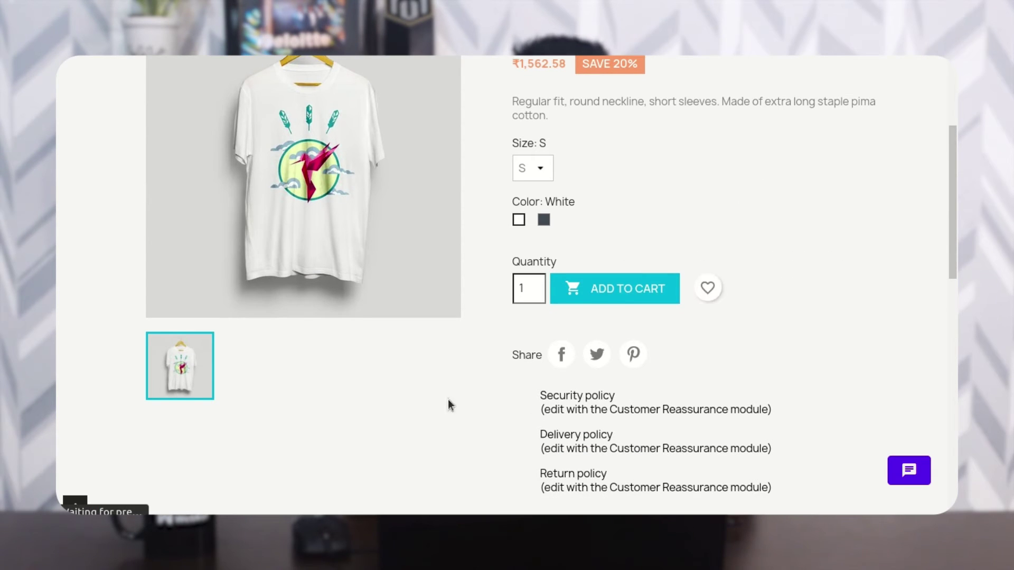
click(644, 289)
- Check out to the India Address and continue through shipping to the payment step
click(692, 329)
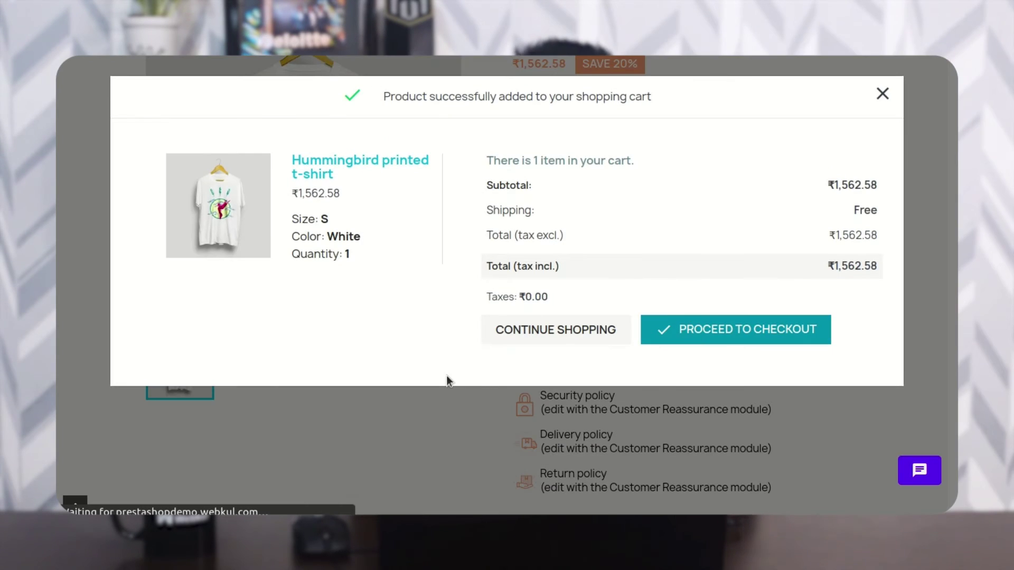
click(798, 347)
scroll(271, 365, down, 4)
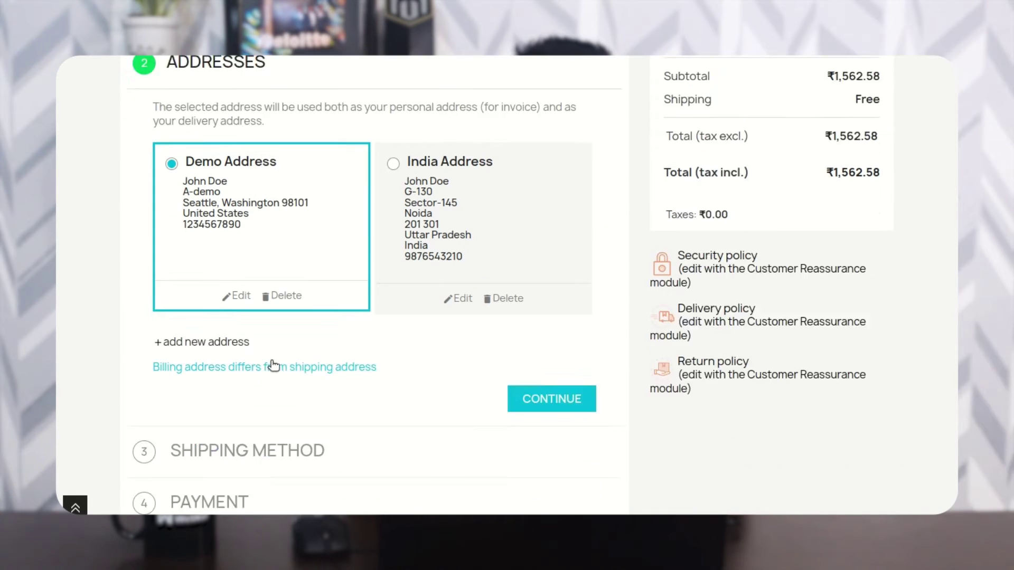
scroll(398, 197, up, 1)
click(388, 147)
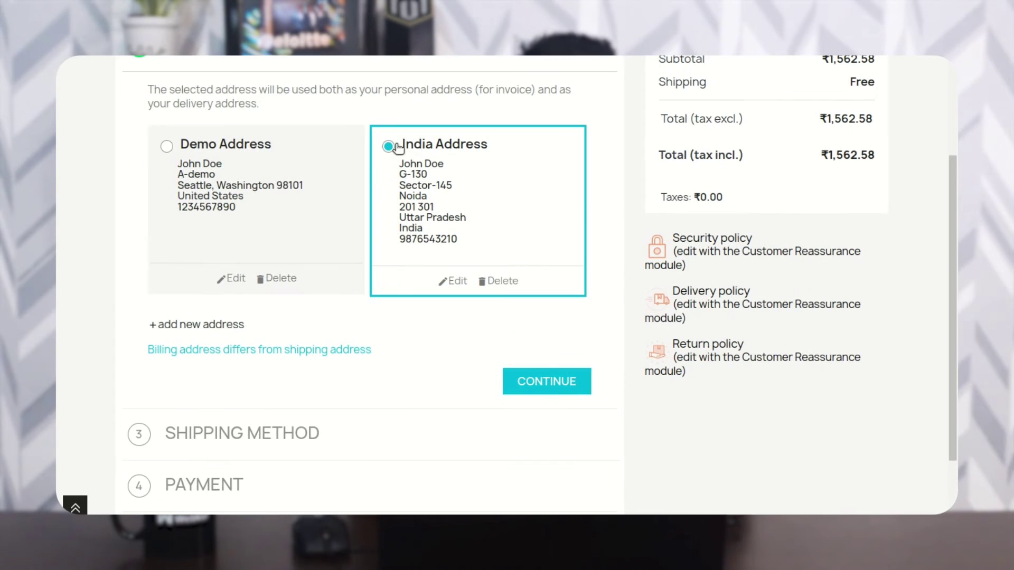
scroll(410, 327, up, 2)
scroll(410, 328, down, 3)
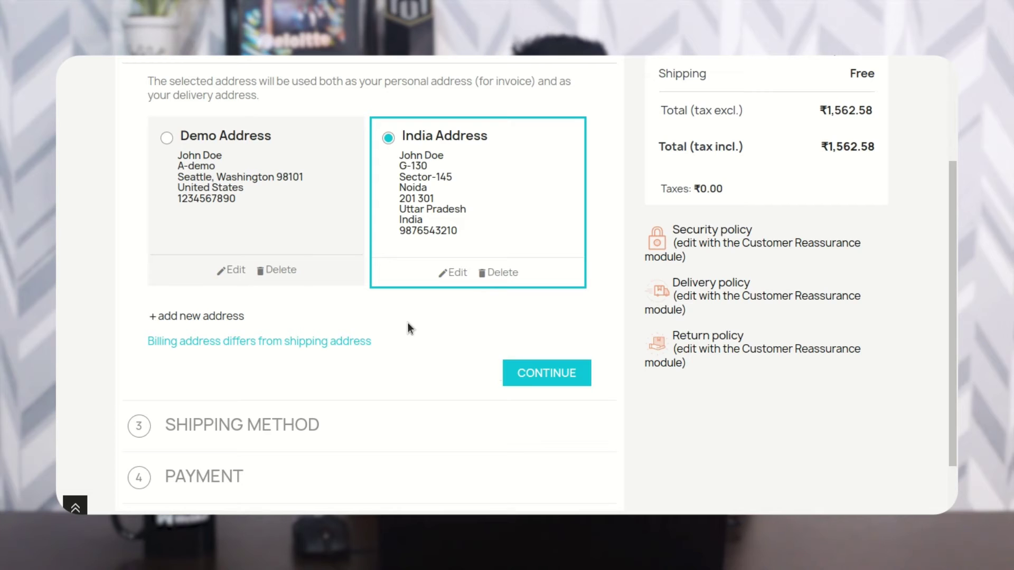
click(565, 374)
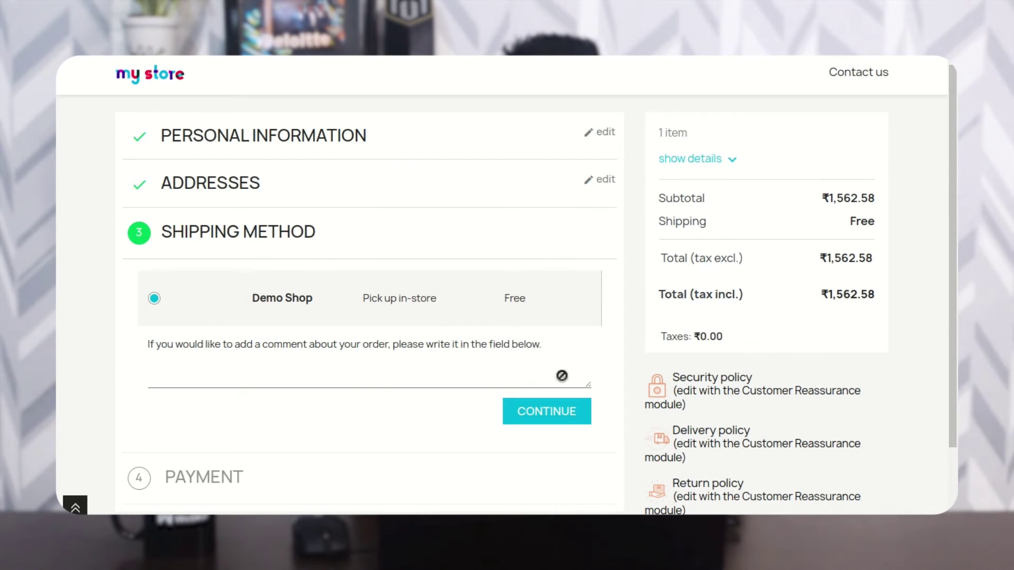
click(553, 412)
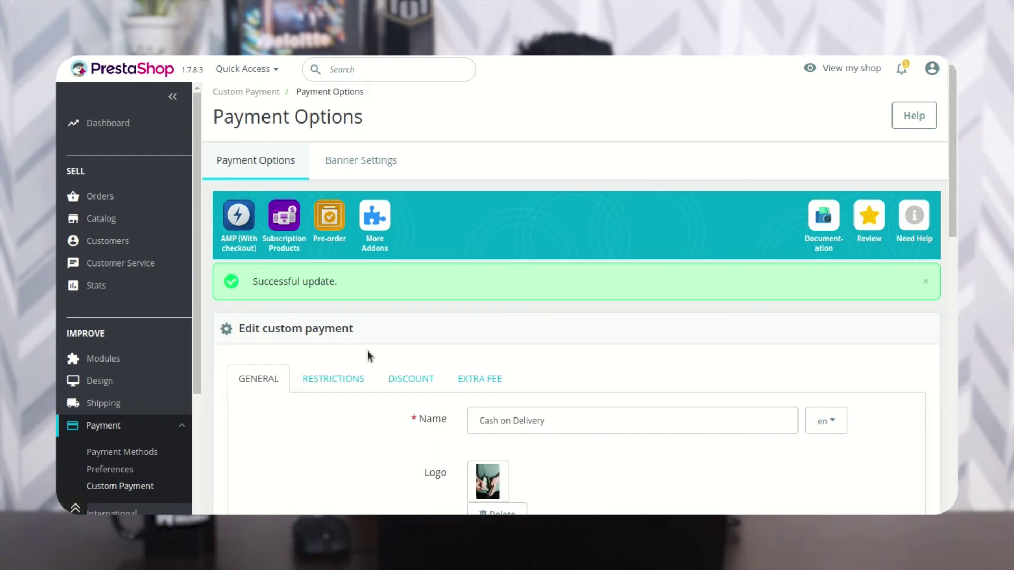
scroll(366, 351, down, 5)
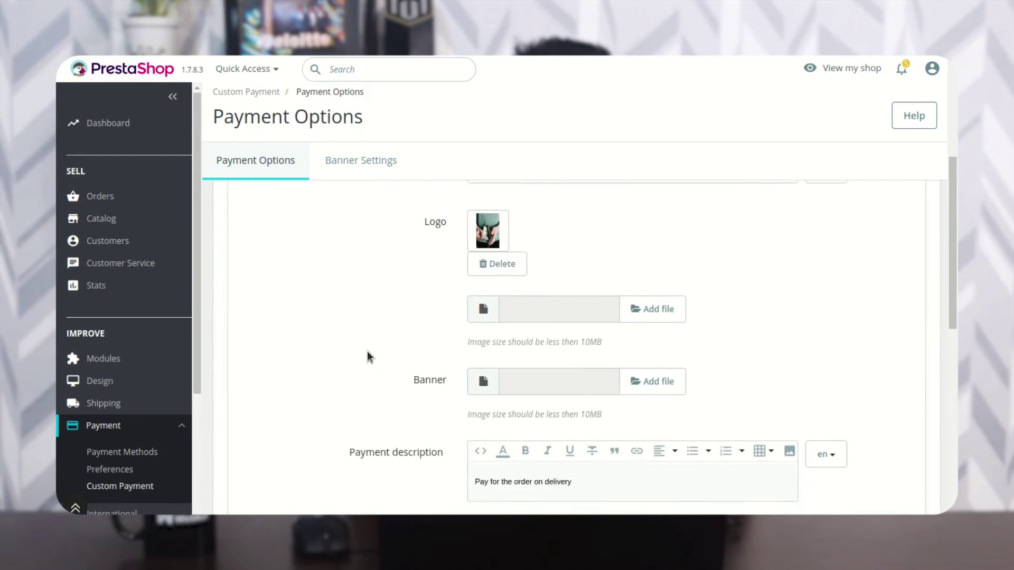
- Review Cash on Delivery's restrictions: Visitor and Guest groups, Indian Rupee currency, India country
scroll(366, 351, up, 5)
click(332, 228)
scroll(388, 347, down, 5)
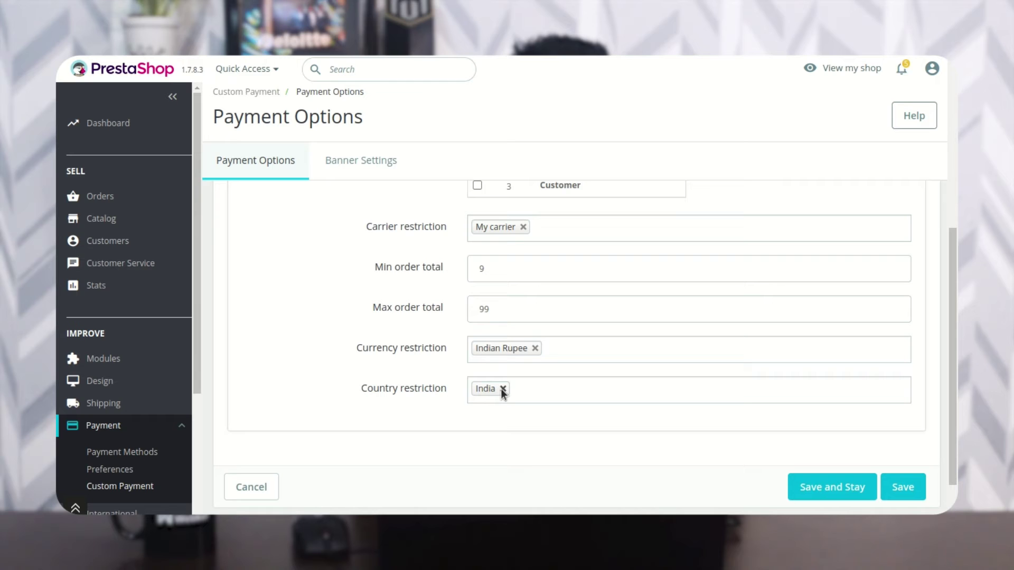
scroll(350, 358, up, 3)
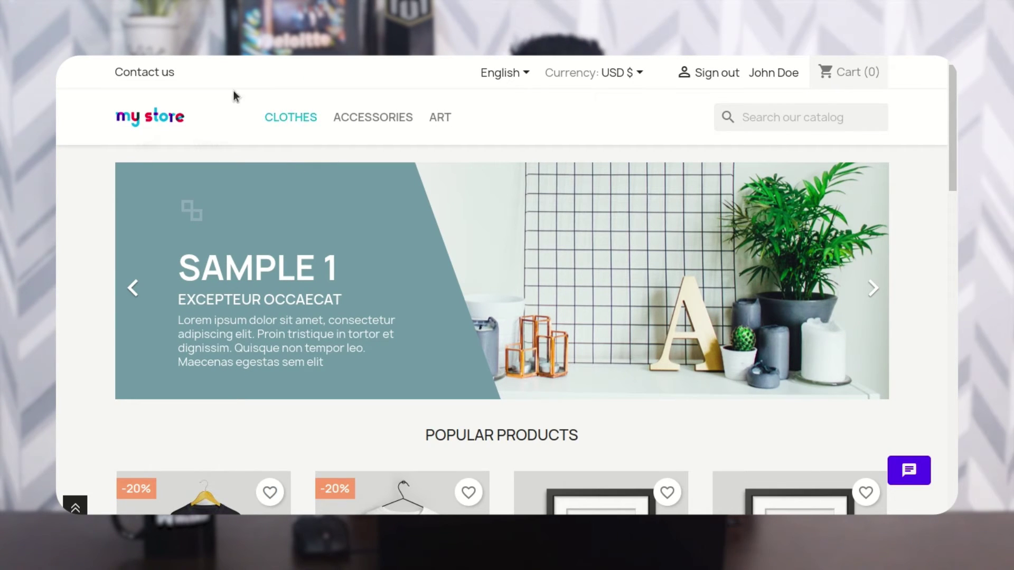
- Add the t-shirt to the cart in USD and start checkout from the cart
scroll(445, 115, down, 4)
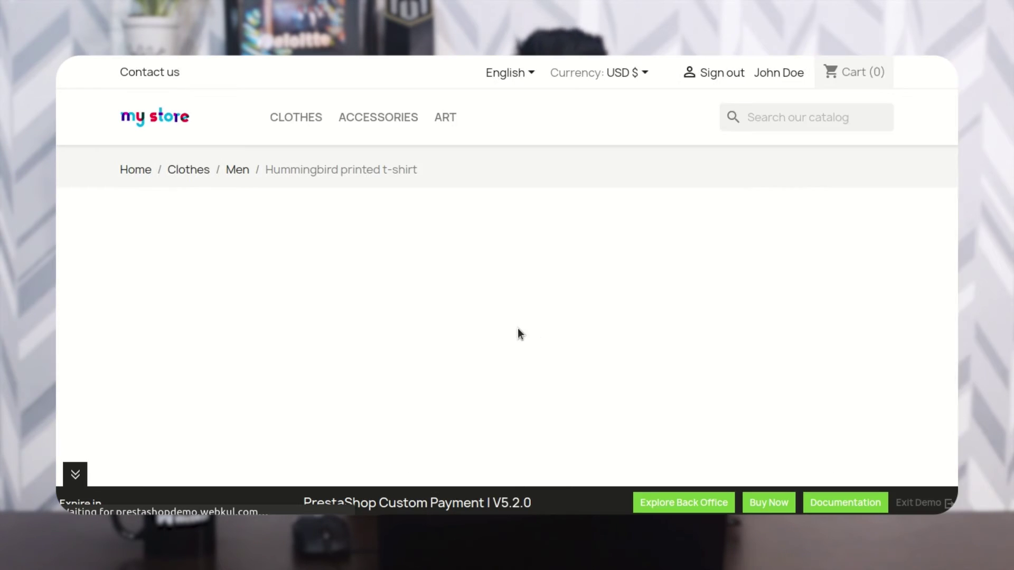
scroll(528, 333, down, 3)
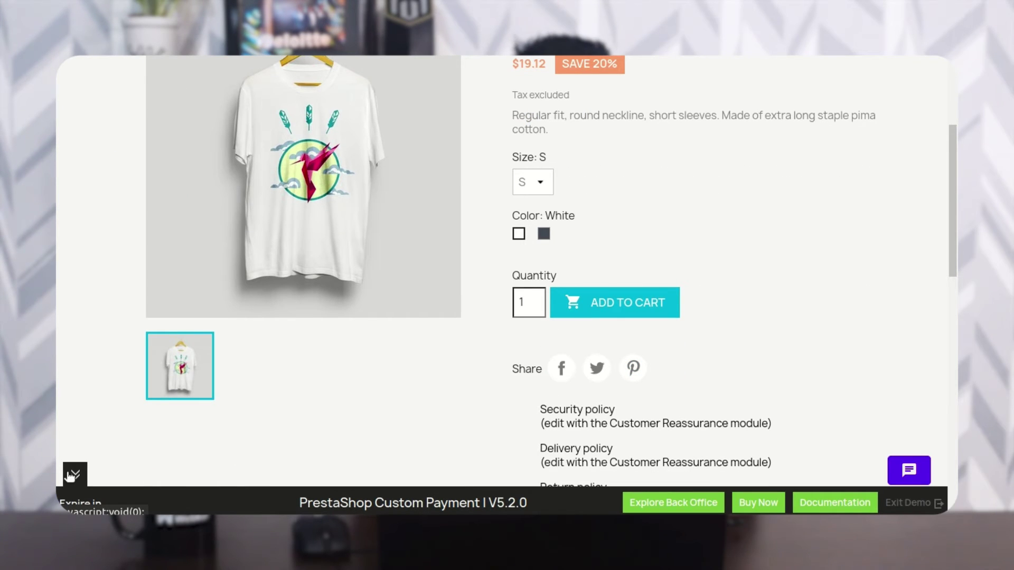
click(631, 302)
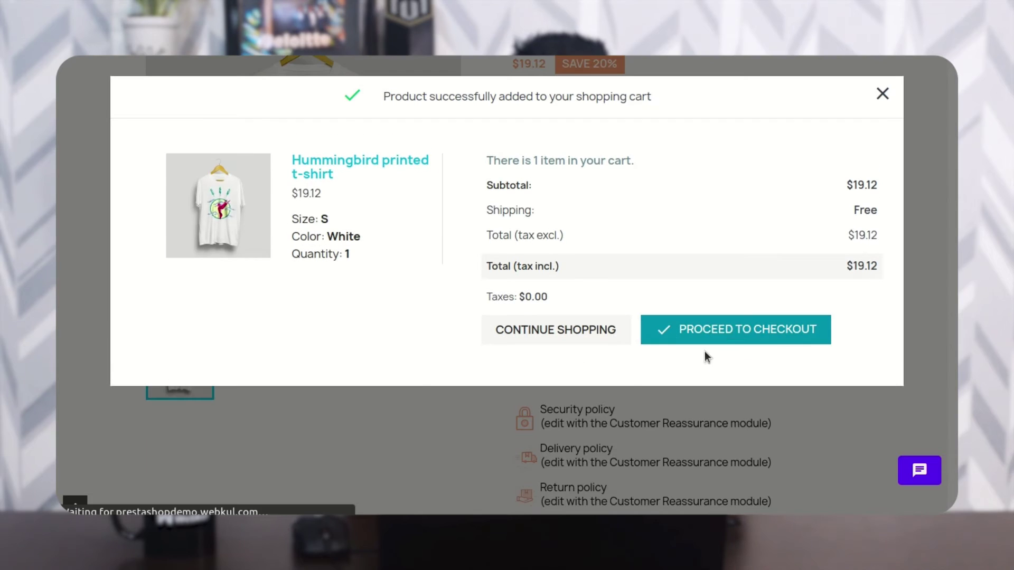
click(708, 338)
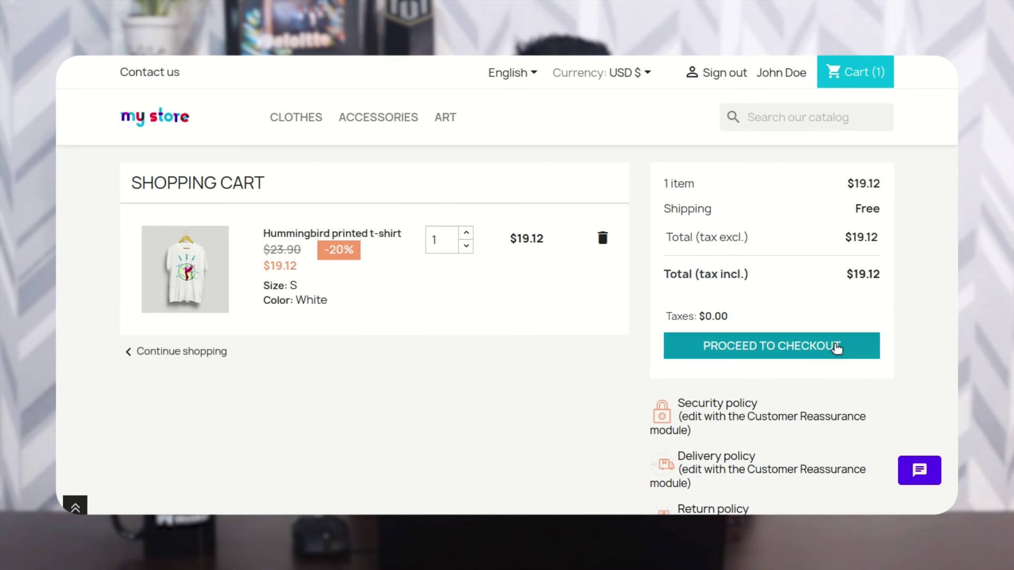
click(821, 350)
- Ship to the Demo Address with My carrier, reach the $26.12 payment step, then reopen the cart
click(167, 286)
scroll(167, 287, down, 3)
click(565, 378)
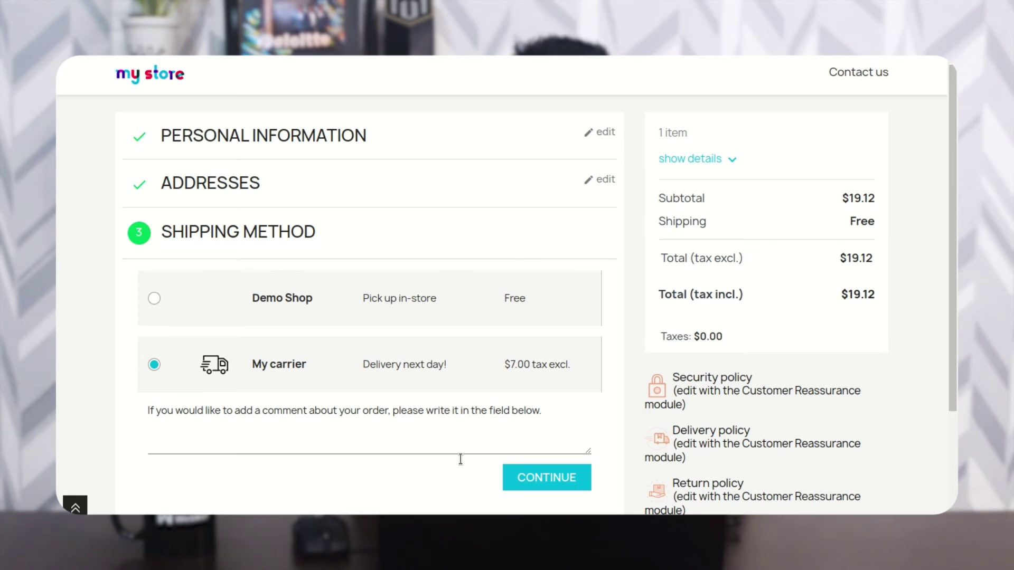
click(572, 481)
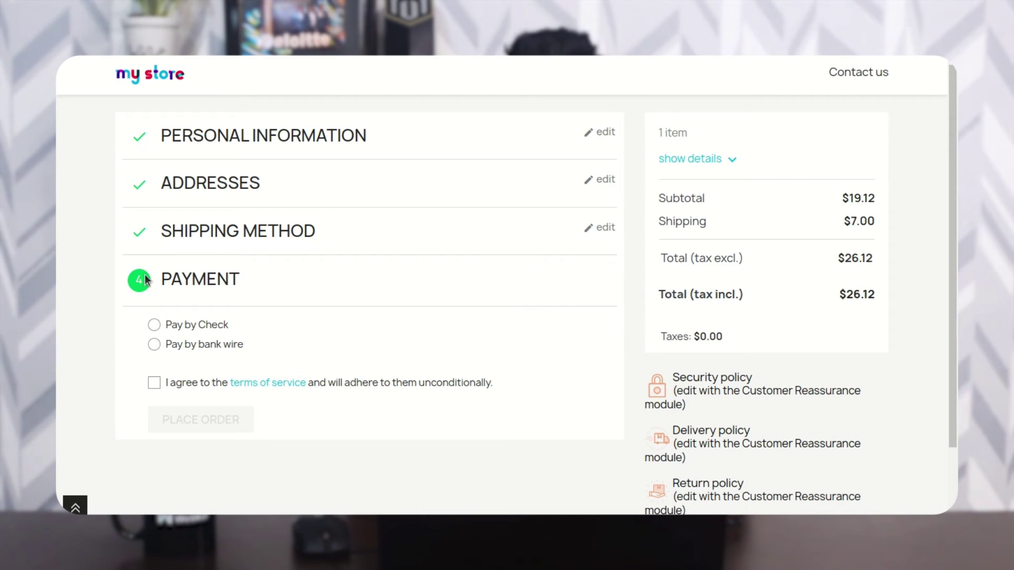
click(161, 87)
click(834, 79)
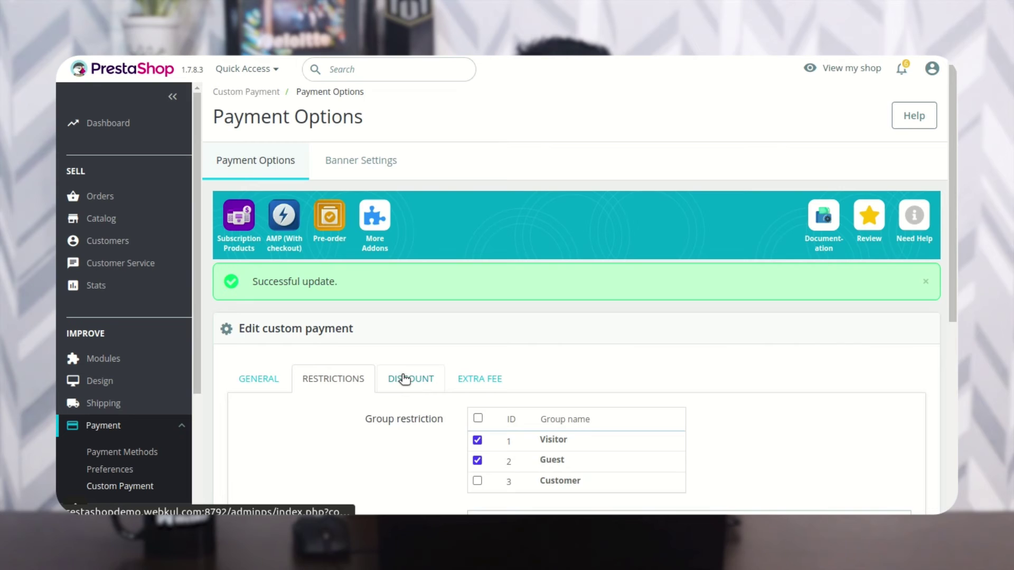
- Set Cash on Delivery's discount type to Amount, with minimum cart total 15 and discount value 3
click(404, 378)
scroll(686, 407, down, 1)
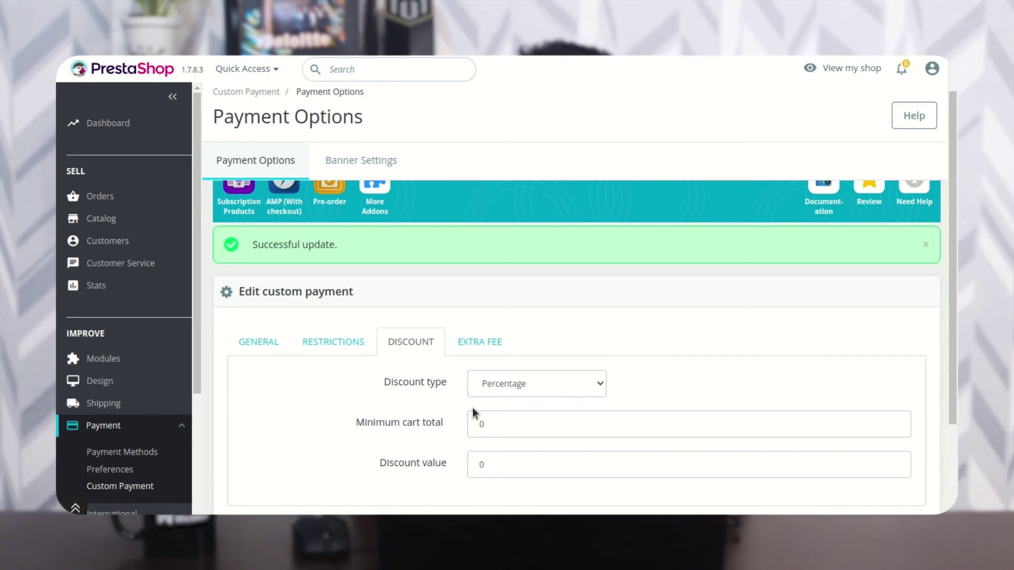
click(530, 385)
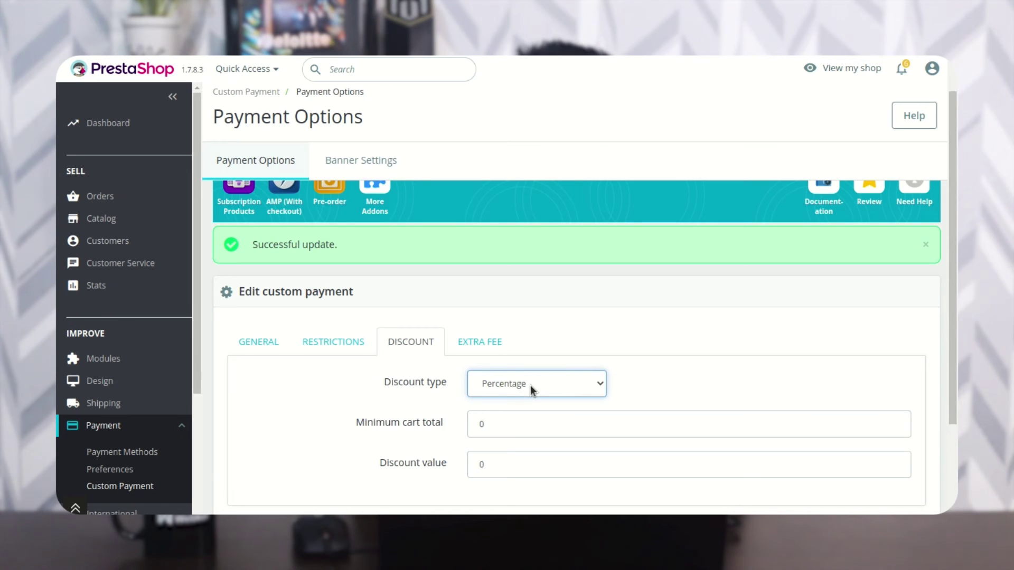
click(529, 413)
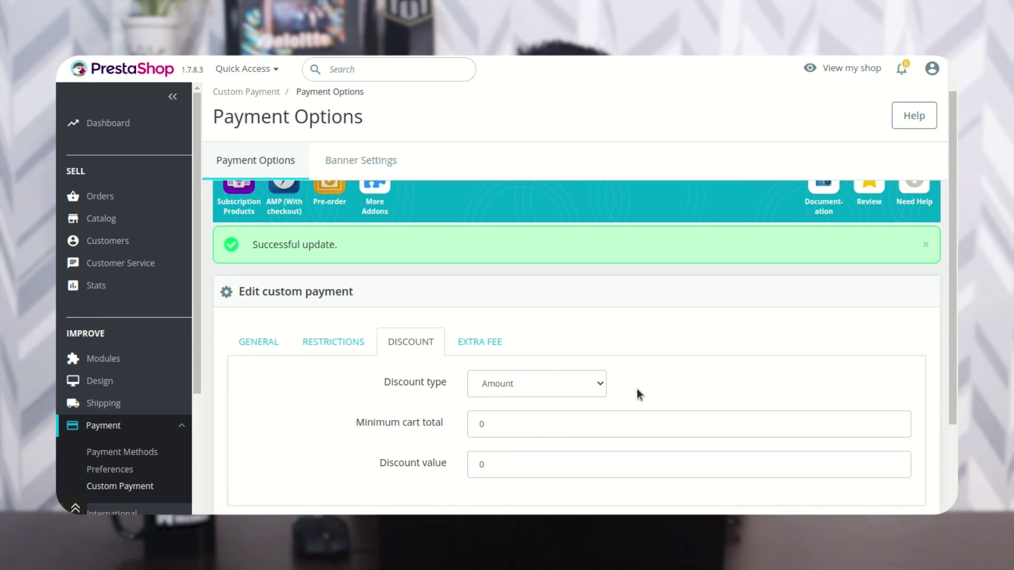
click(515, 426)
text(15)
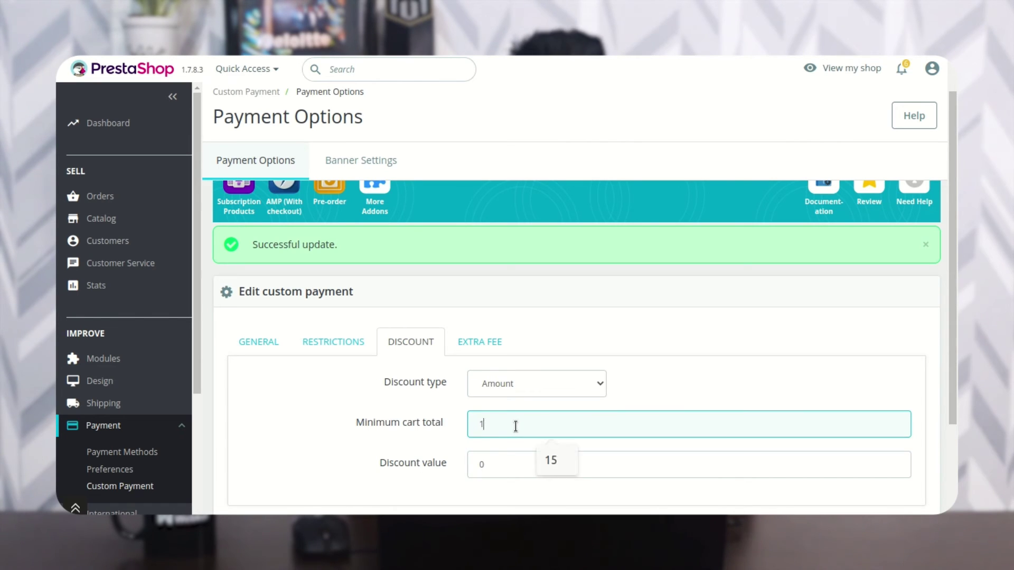
click(393, 473)
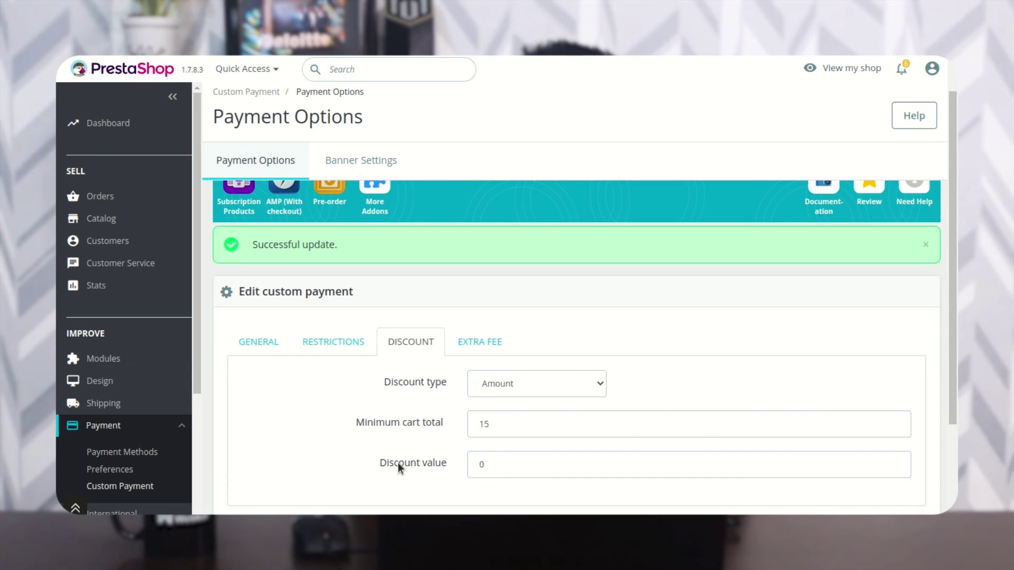
double_click(505, 463)
scroll(331, 438, down, 2)
- Save the discount and add the Hummingbird printed t-shirt from Clothes to the cart
click(824, 443)
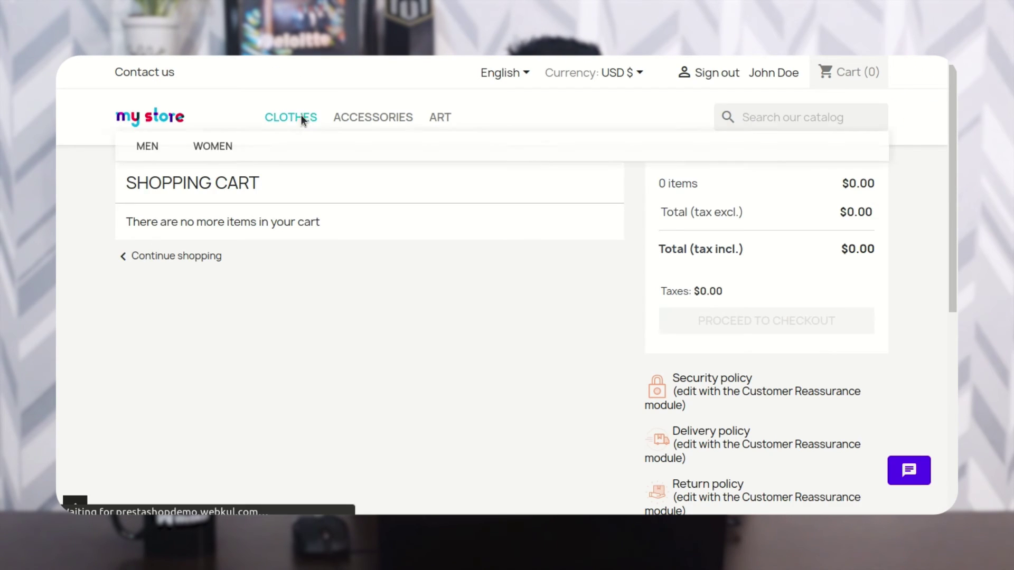
click(300, 115)
scroll(326, 361, down, 10)
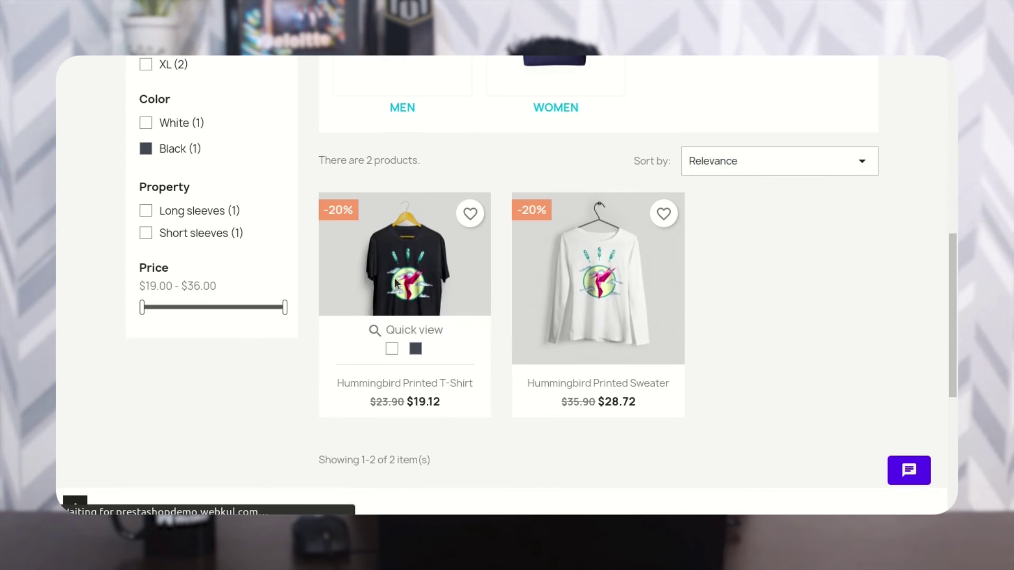
click(394, 278)
scroll(105, 449, down, 3)
click(612, 288)
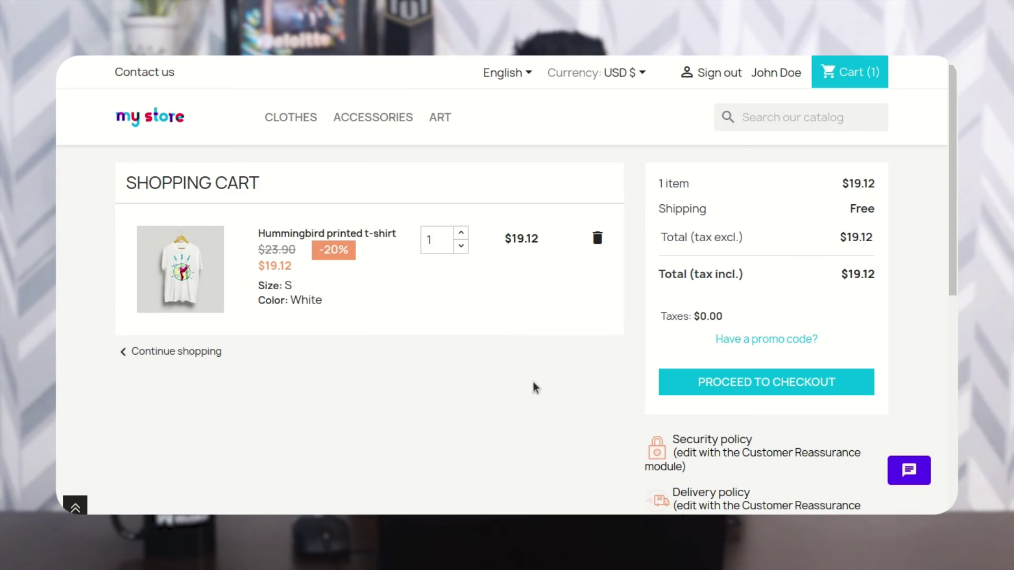
- Check out paying by Cash on Delivery at $3.00 off and place the order
click(724, 393)
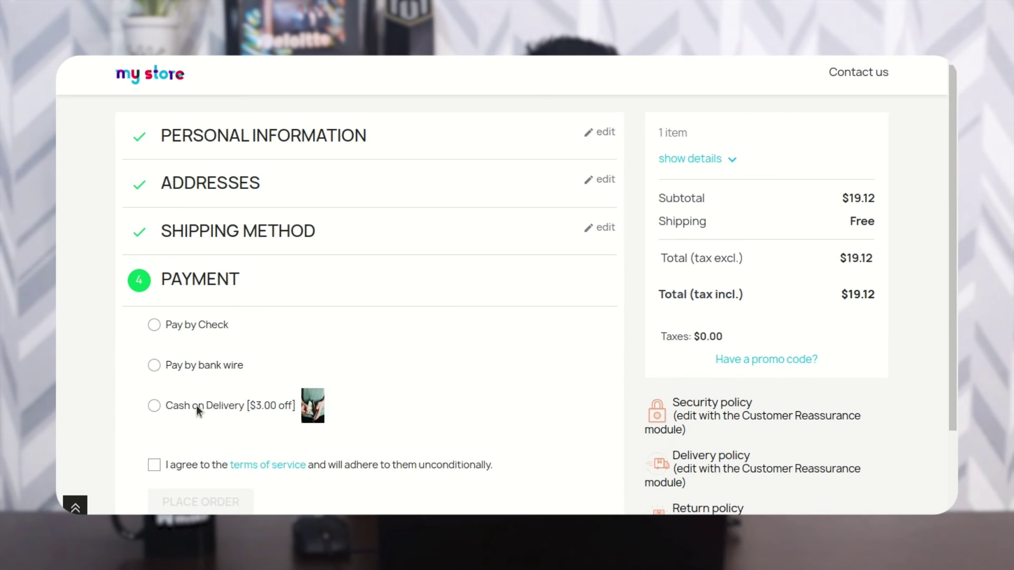
click(154, 405)
scroll(363, 421, down, 3)
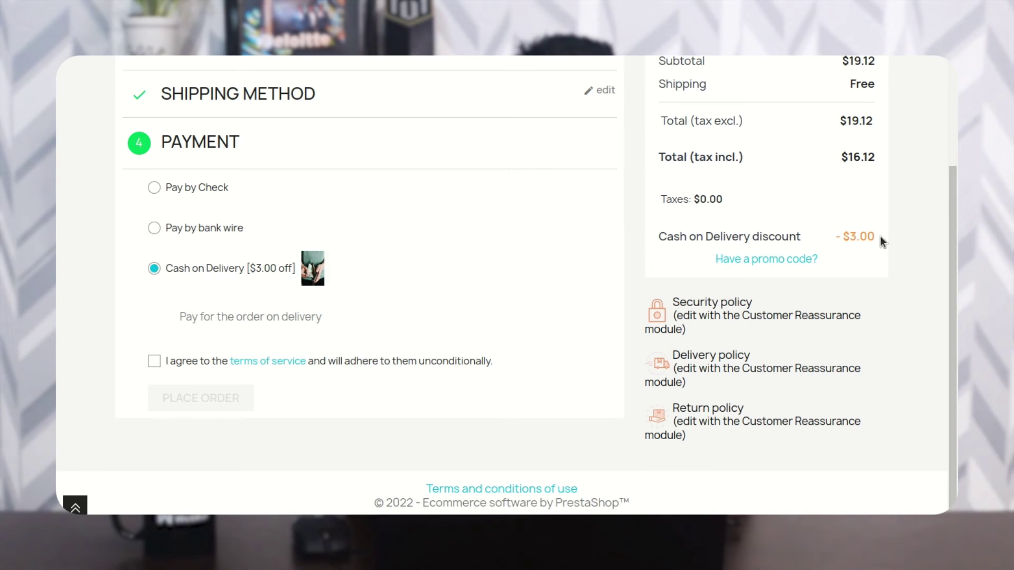
click(159, 360)
click(194, 406)
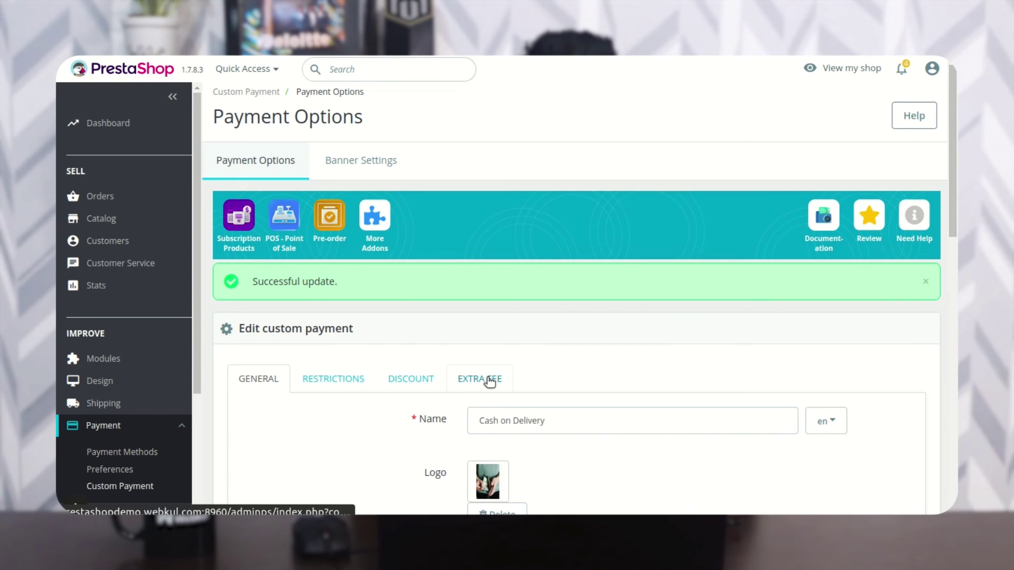
- Set the Cash on Delivery minimum cart total and discount value to 0 and save
click(422, 378)
scroll(422, 376, down, 2)
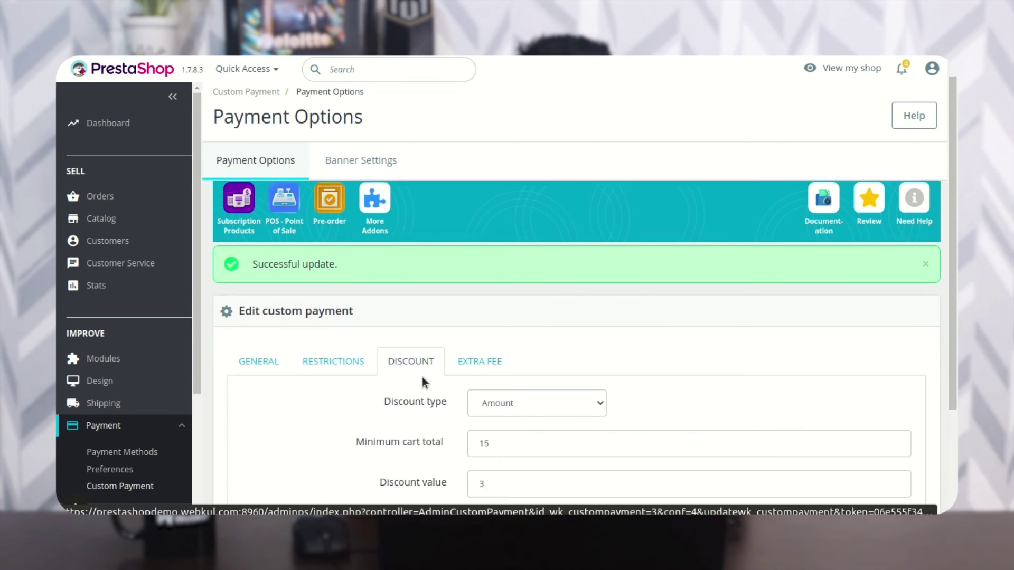
double_click(506, 359)
text(0)
double_click(507, 378)
text(0)
click(829, 489)
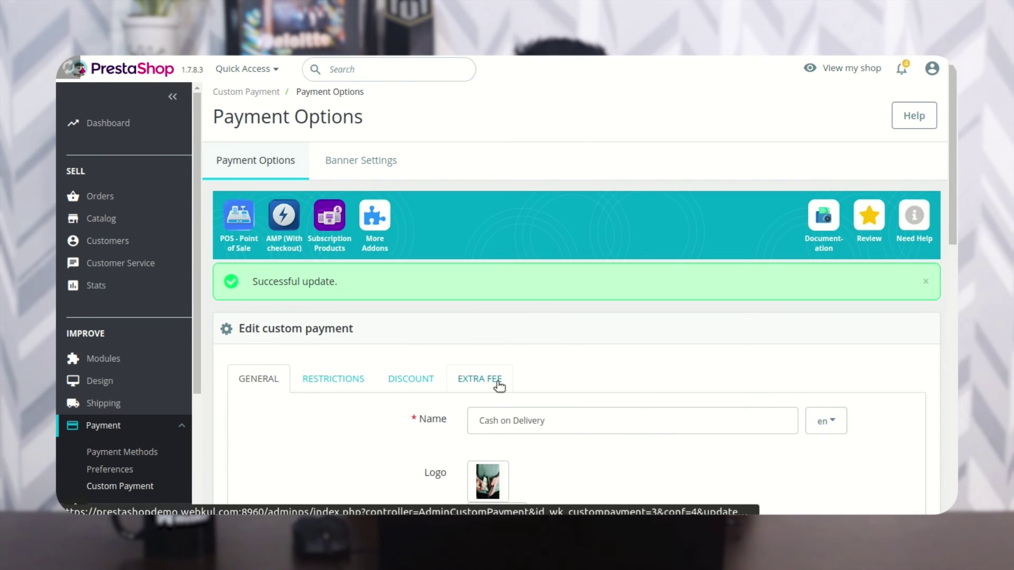
- Enable the extra fee as type Amount, value 5, tax excluded
click(499, 384)
scroll(365, 383, down, 2)
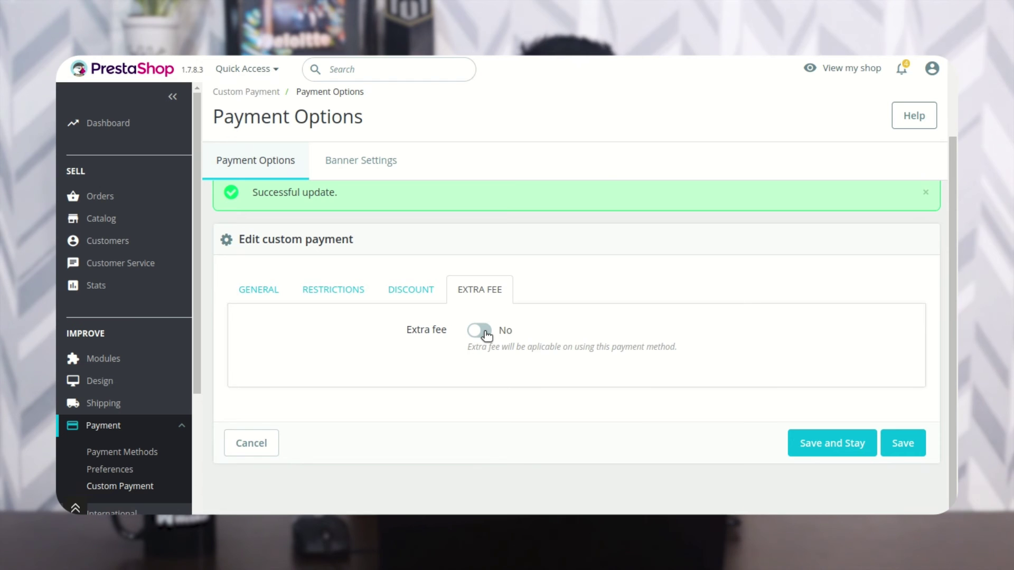
click(479, 331)
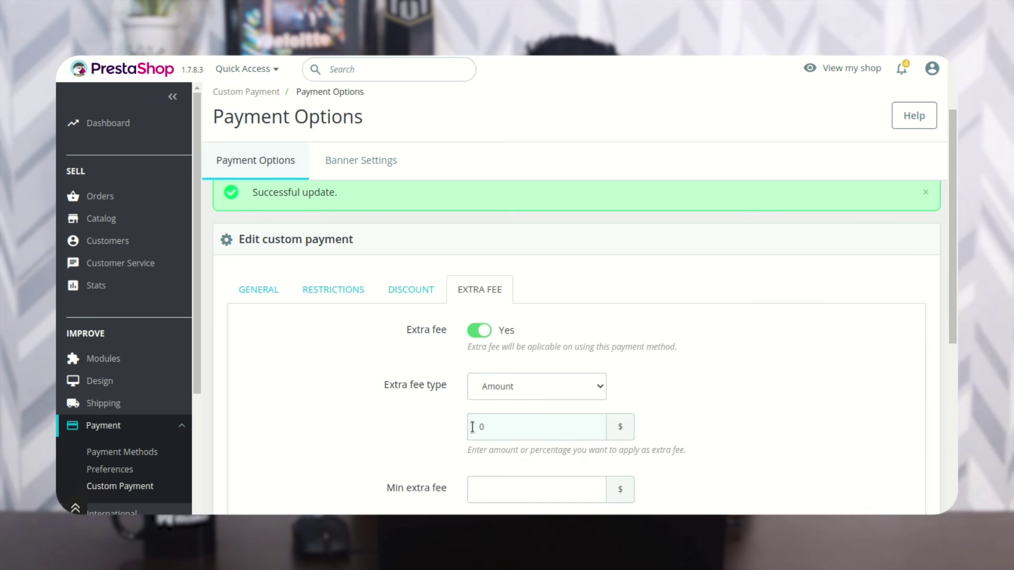
click(533, 388)
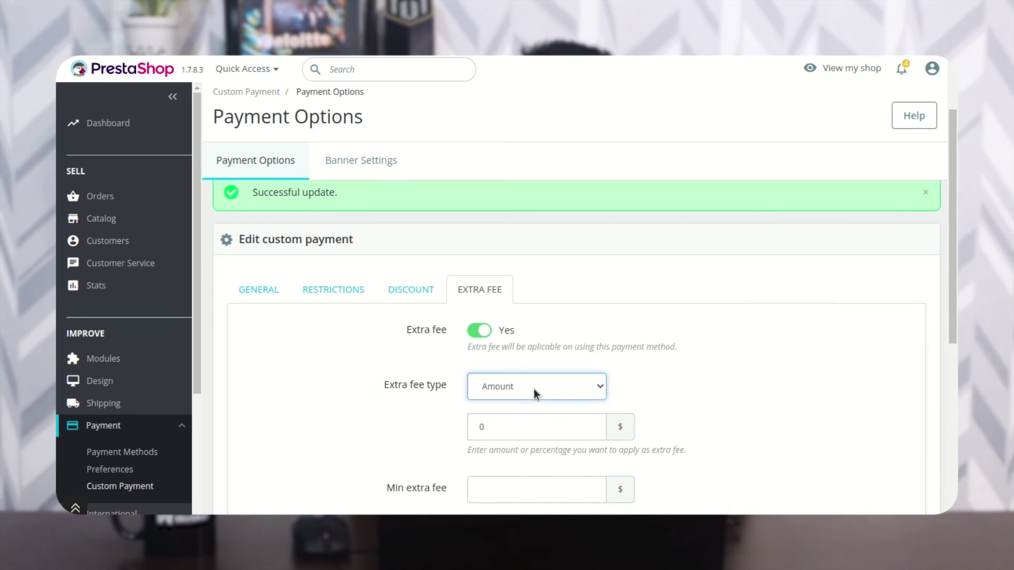
click(525, 412)
click(392, 428)
click(555, 391)
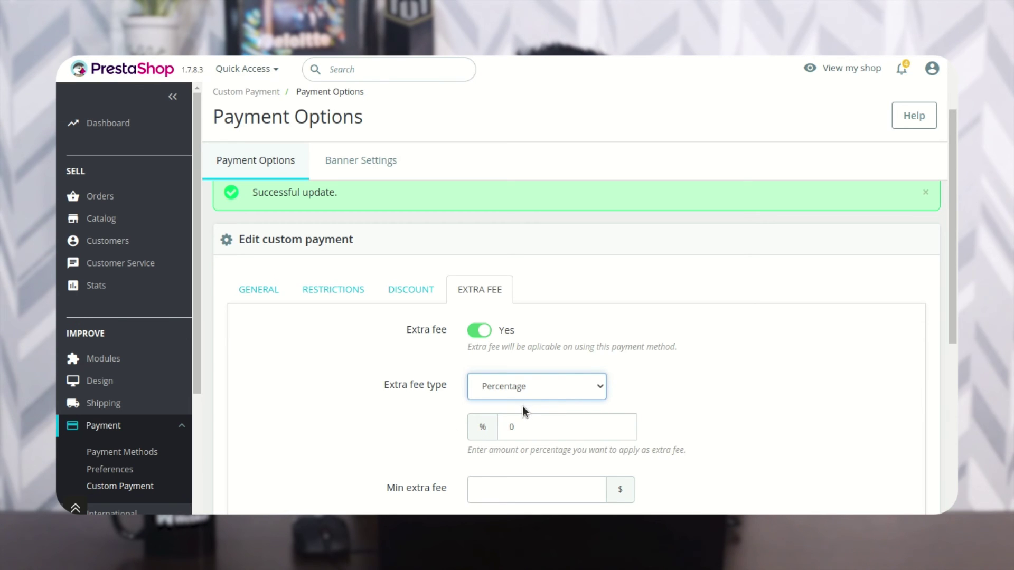
click(522, 407)
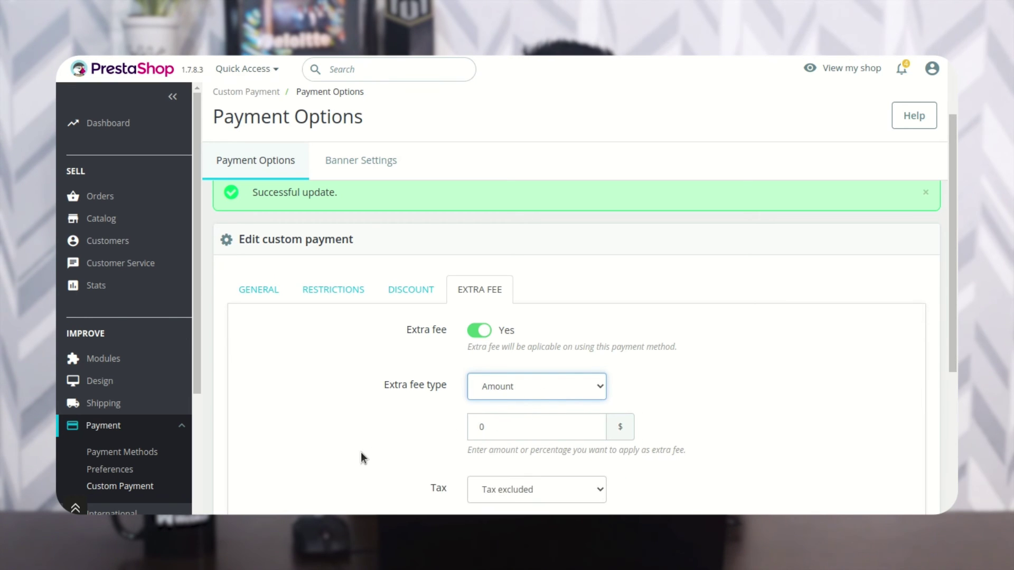
double_click(531, 431)
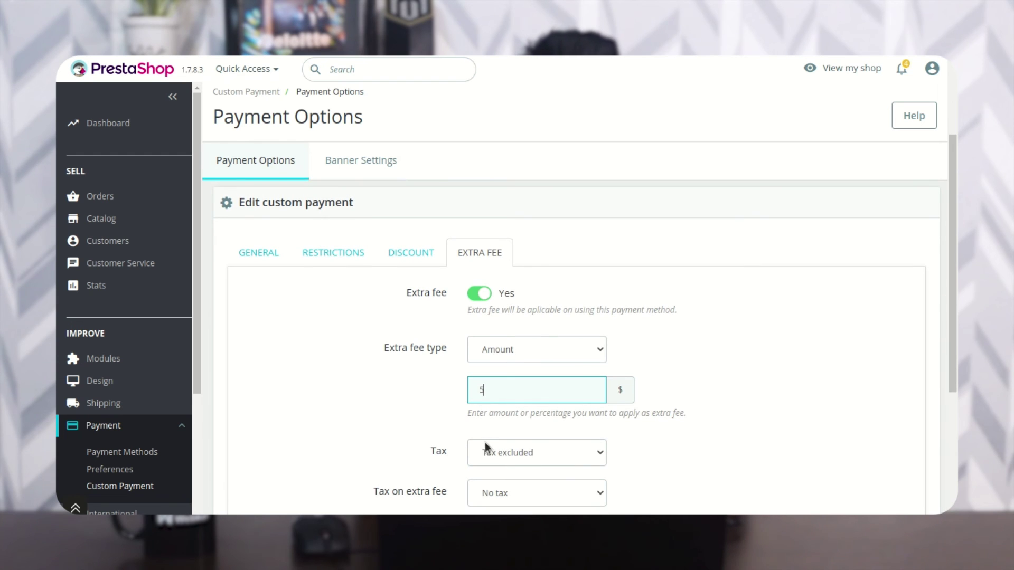
click(489, 446)
click(493, 481)
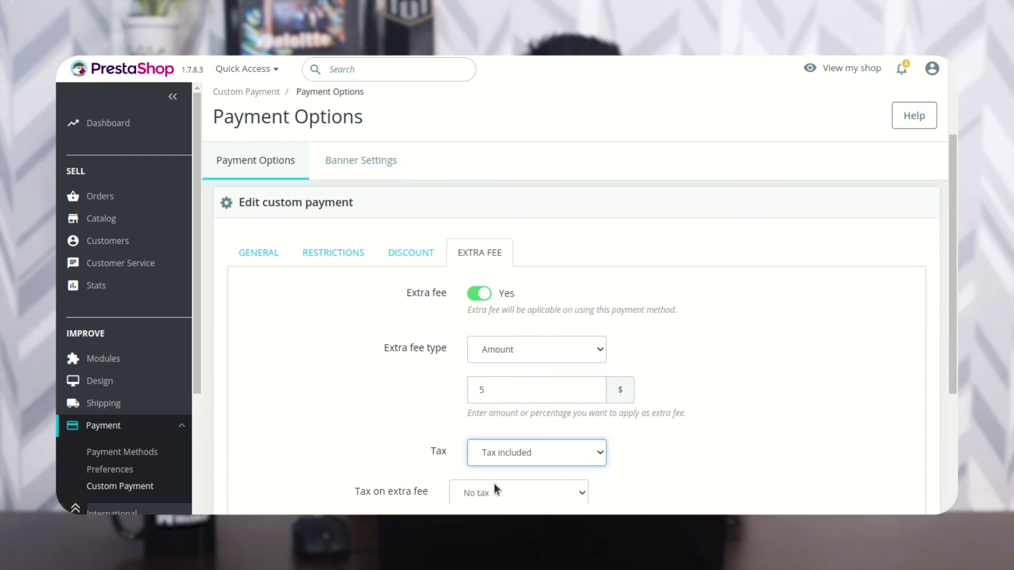
click(505, 465)
click(504, 470)
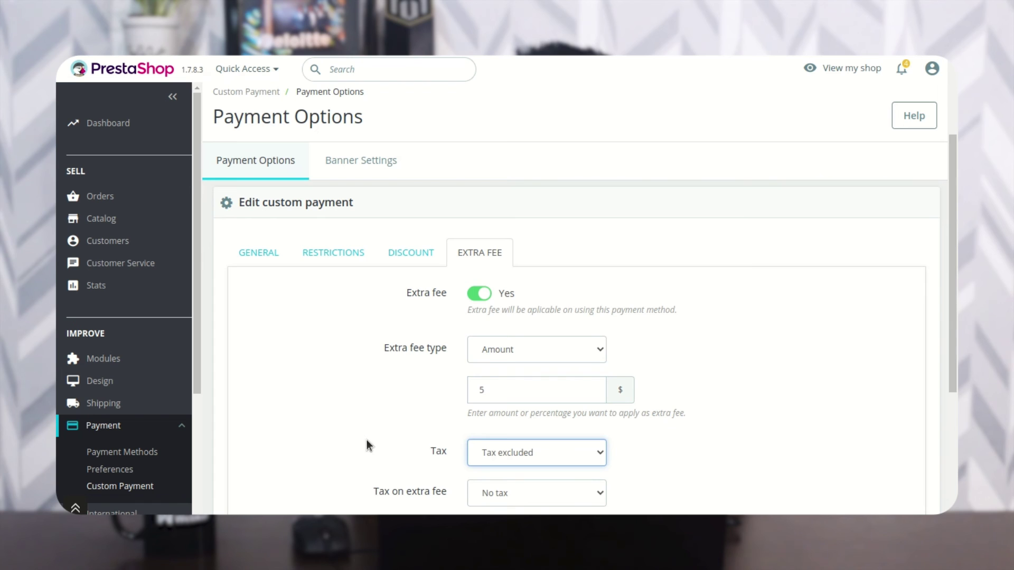
click(358, 437)
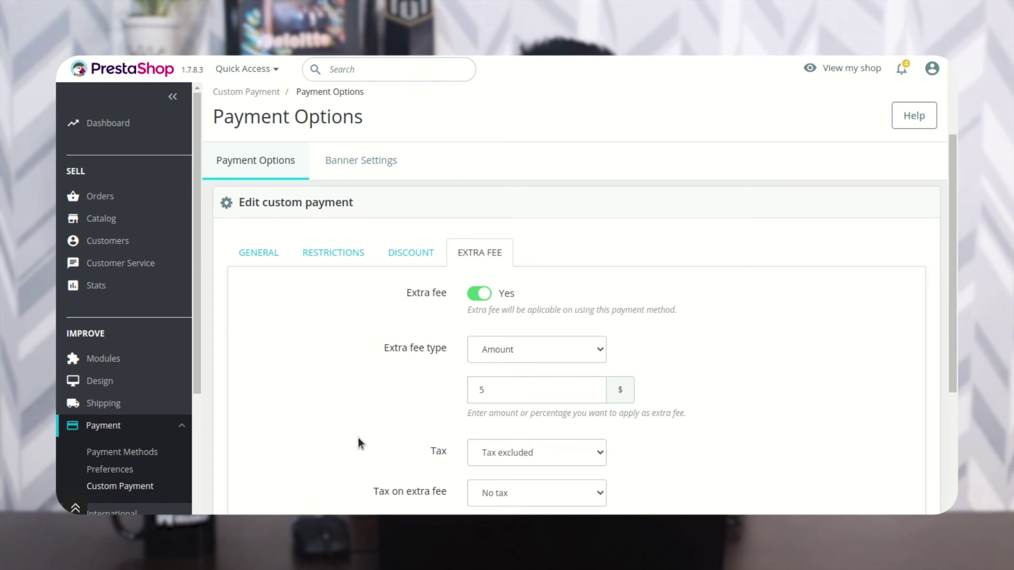
- Set tax on the extra fee to No tax and waive the fee for orders over 99
scroll(358, 437, down, 2)
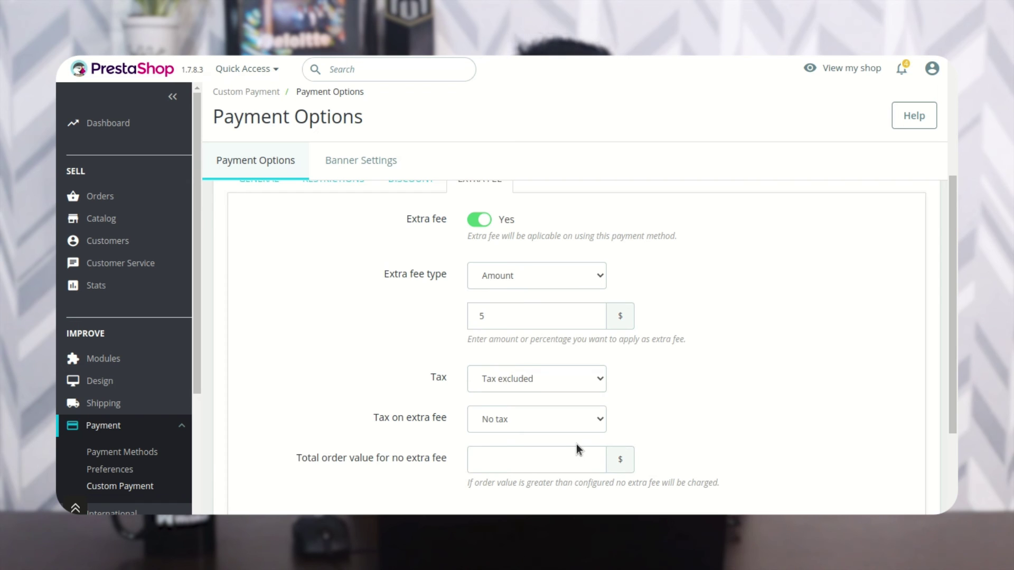
click(514, 425)
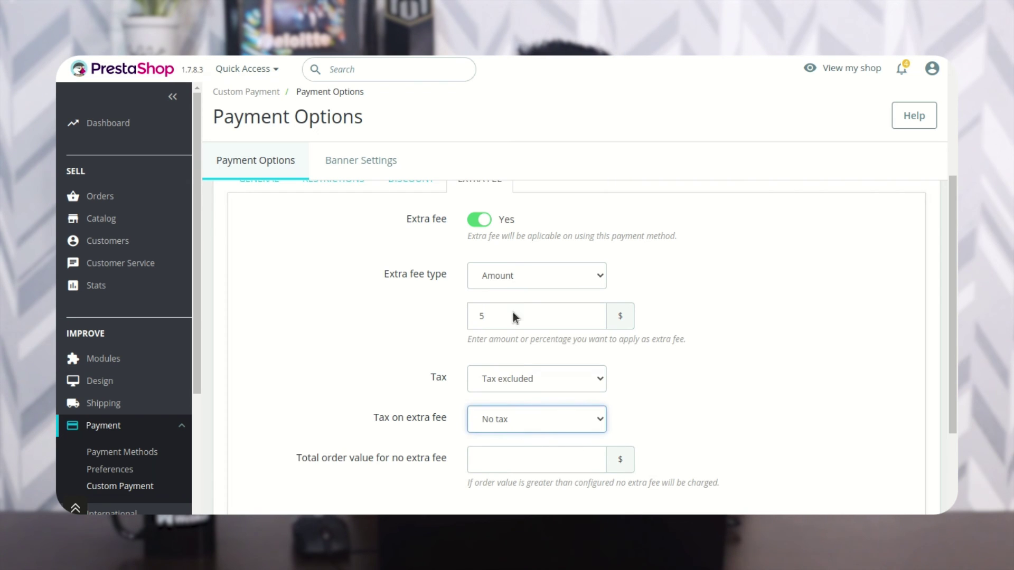
click(511, 206)
click(540, 425)
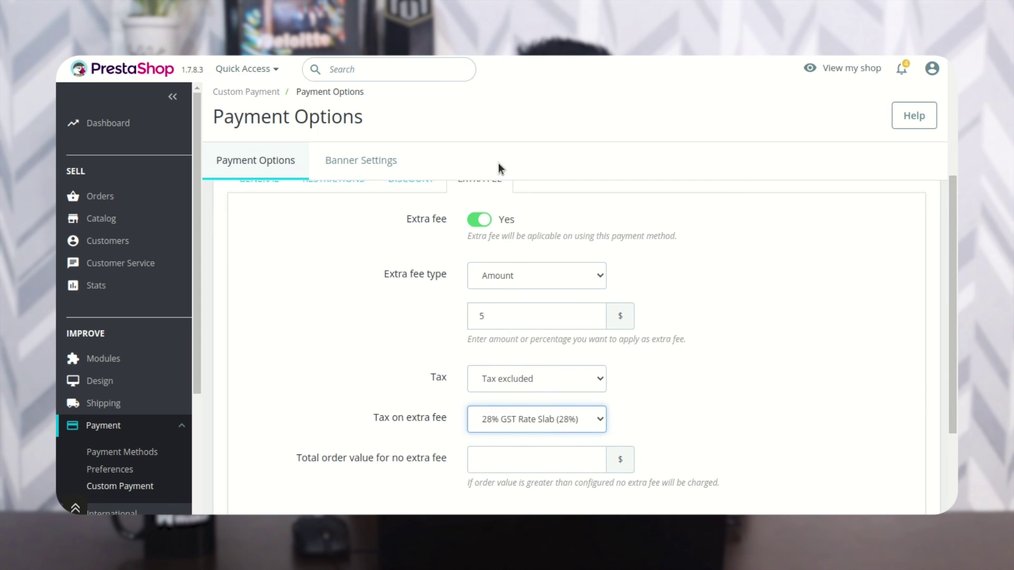
click(493, 177)
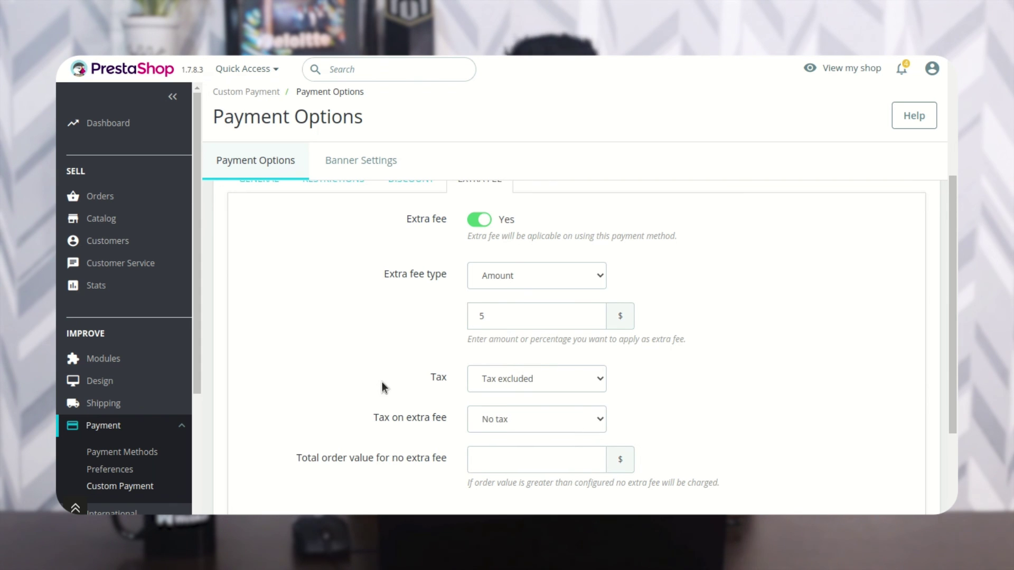
scroll(370, 359, down, 1)
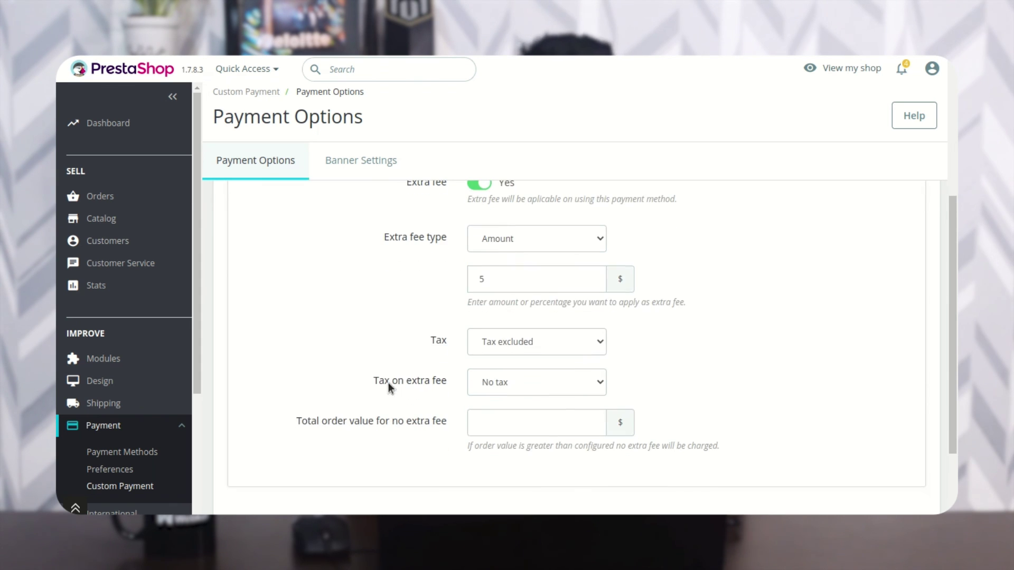
click(499, 426)
text(99)
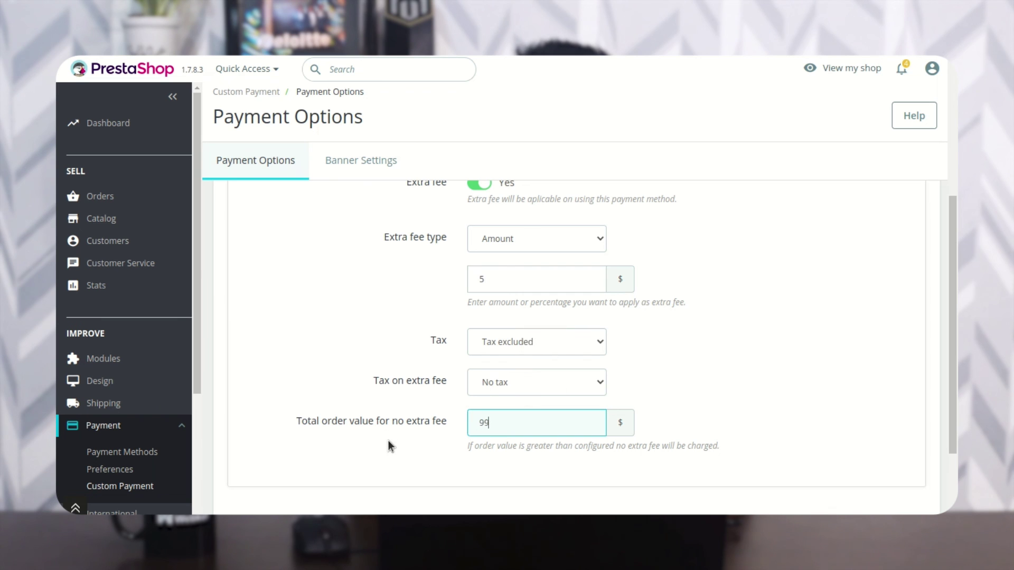
scroll(388, 440, down, 2)
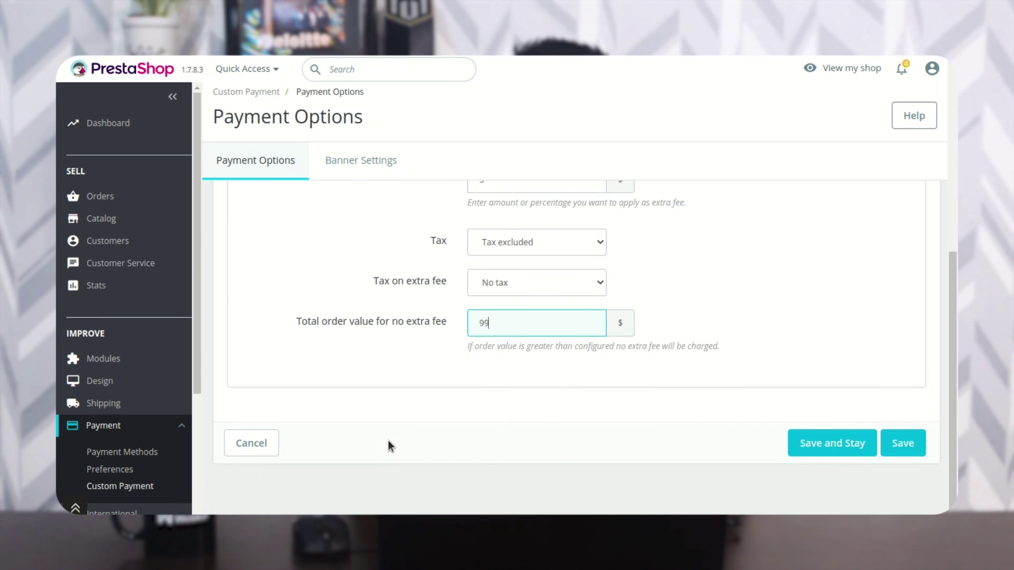
- Save the extra fee settings and open the Hummingbird Printed T-Shirt page from Clothes
click(802, 451)
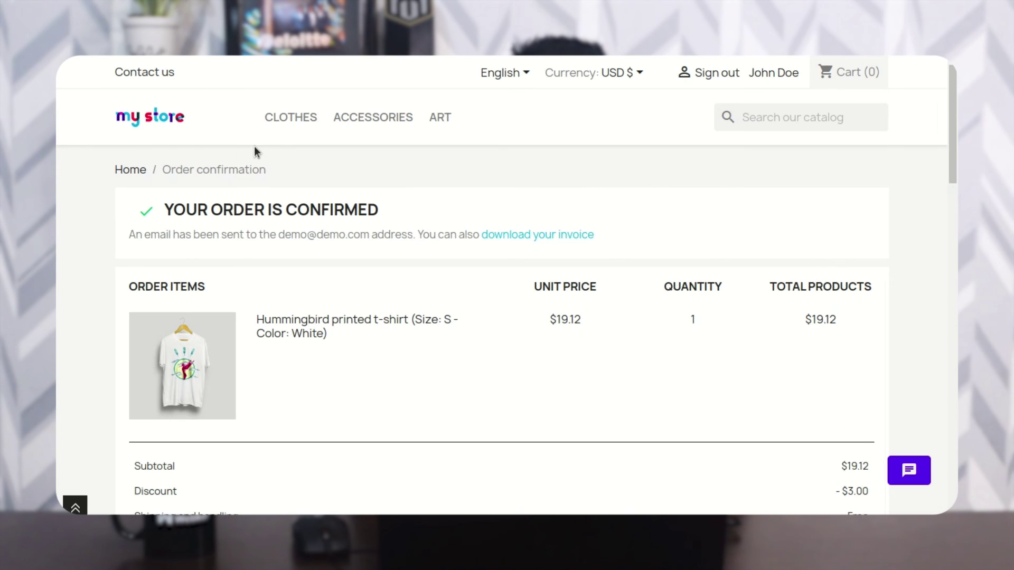
click(291, 117)
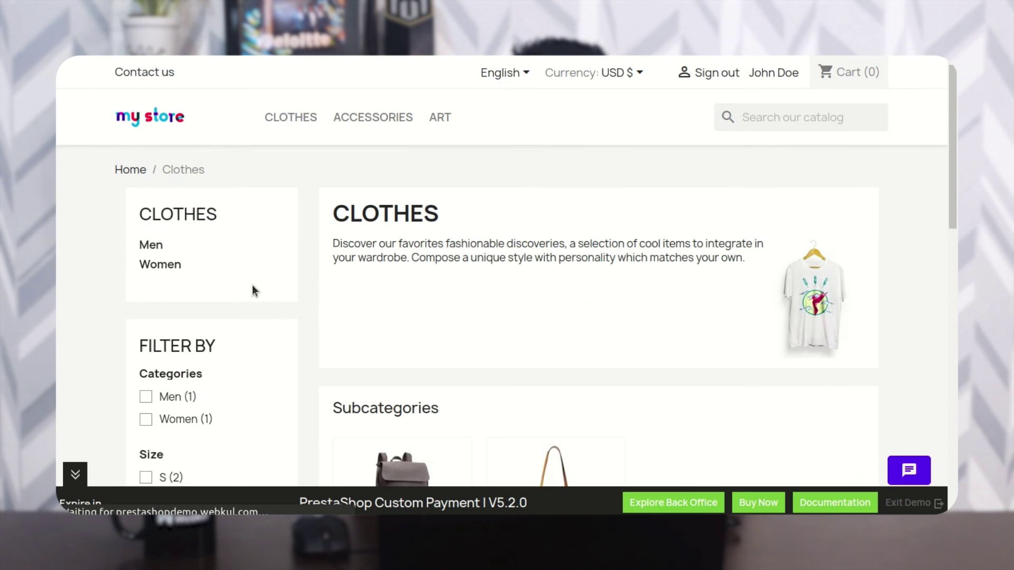
scroll(312, 289, down, 8)
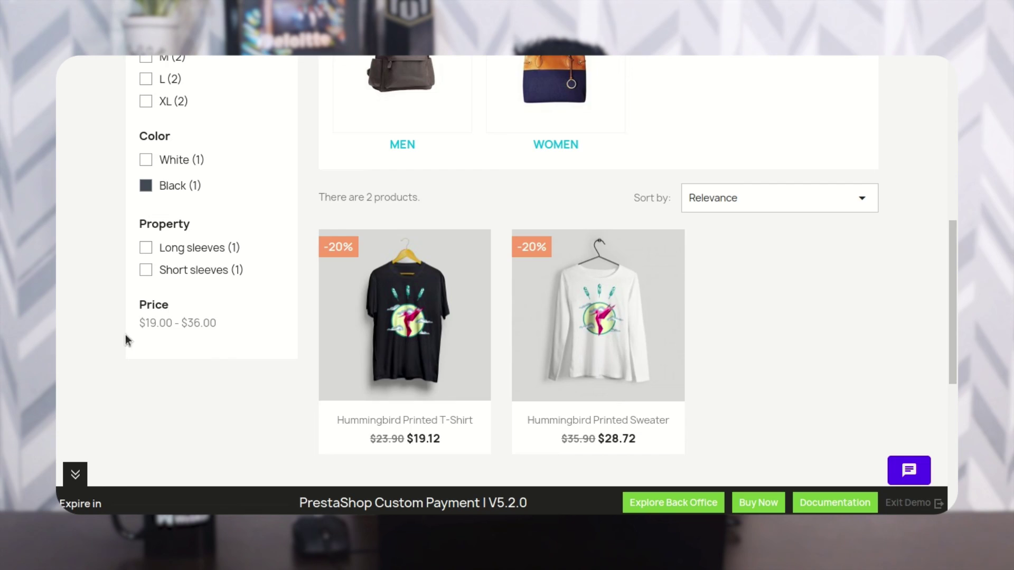
click(404, 338)
scroll(579, 385, down, 3)
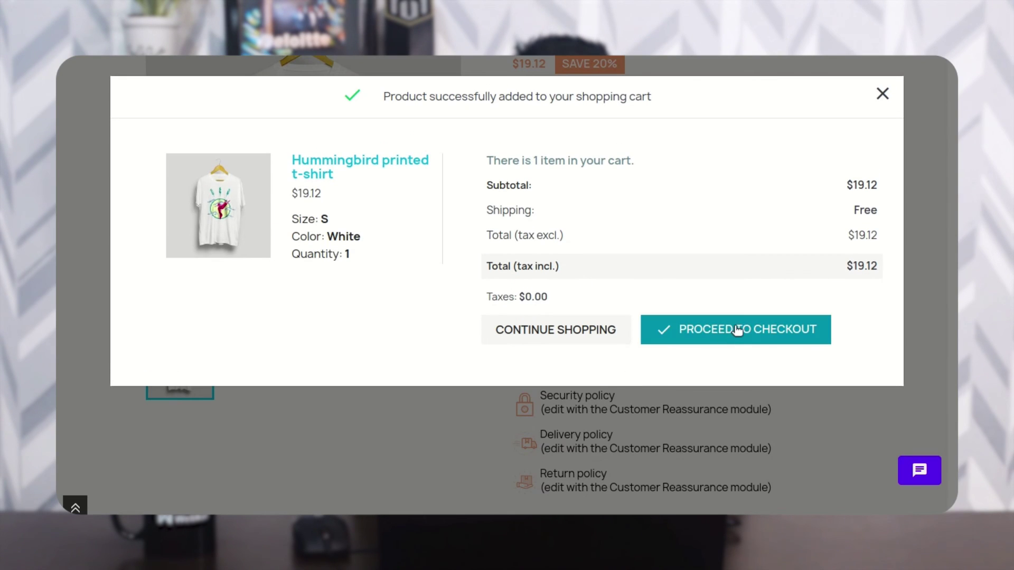
- Check out and select Cash on Delivery, showing its $5.00 fee and $24.12 total
click(735, 327)
click(768, 352)
scroll(464, 428, down, 4)
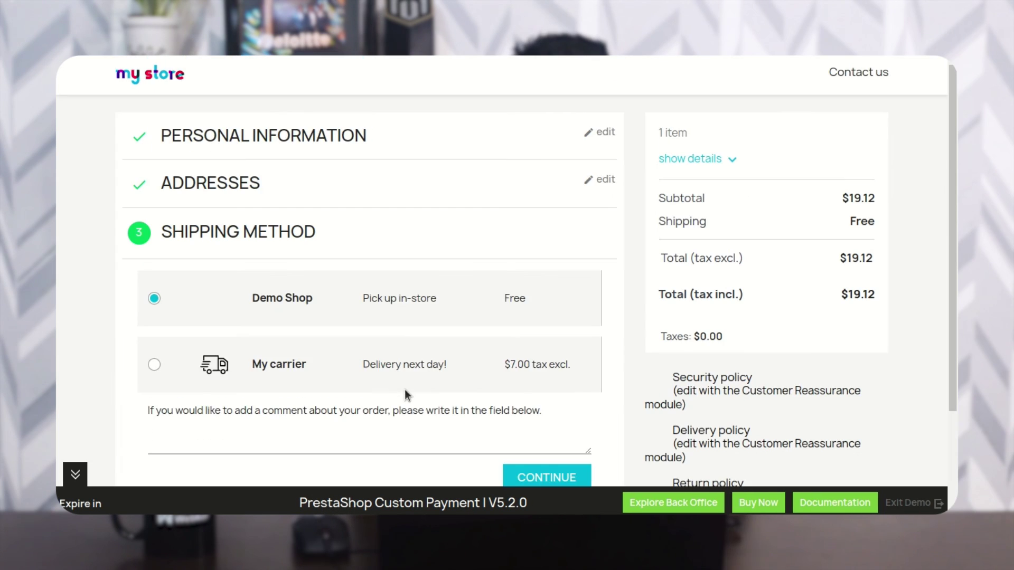
scroll(405, 388, down, 3)
click(560, 350)
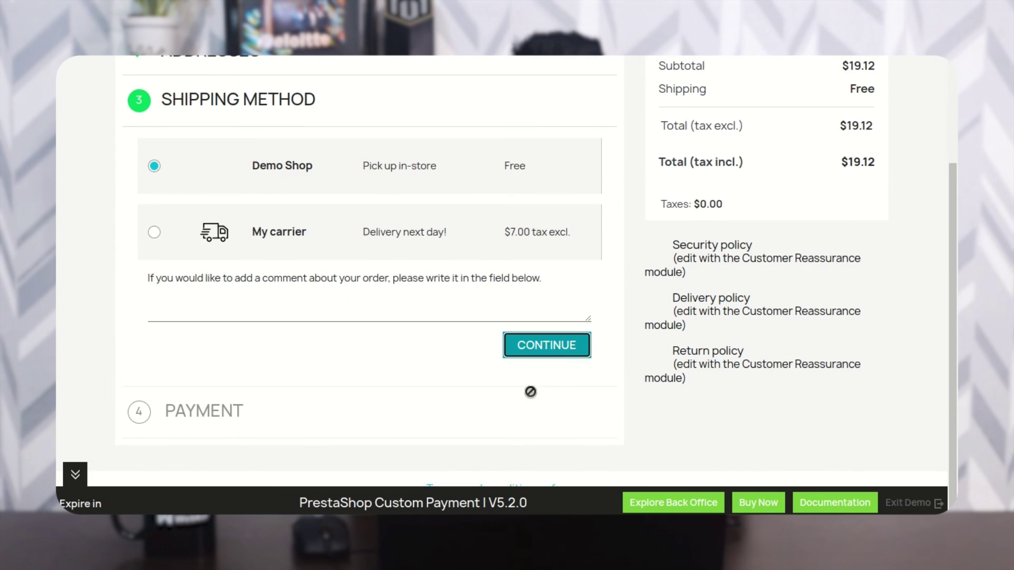
click(154, 329)
scroll(302, 413, down, 3)
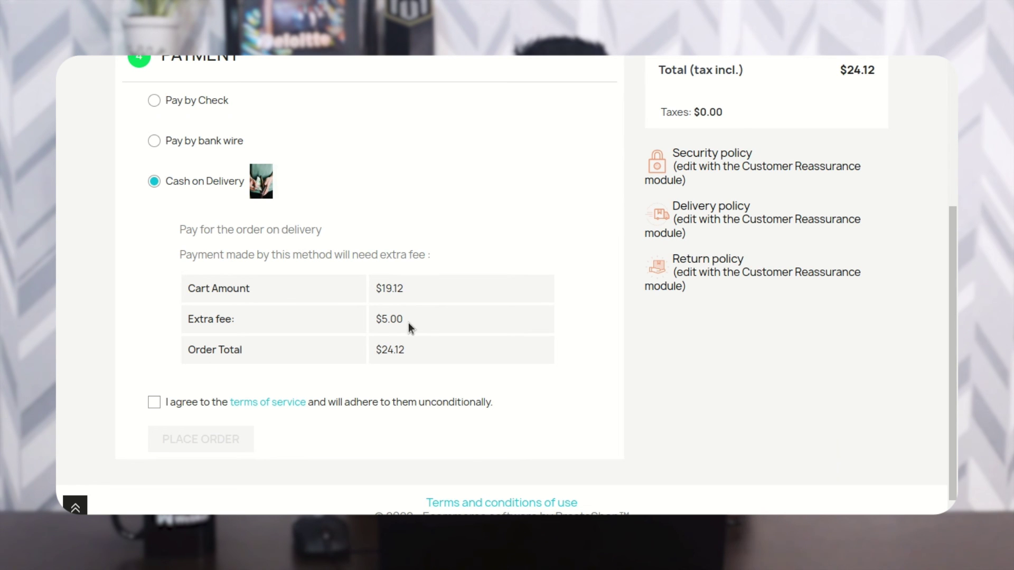
drag(401, 320, 374, 319)
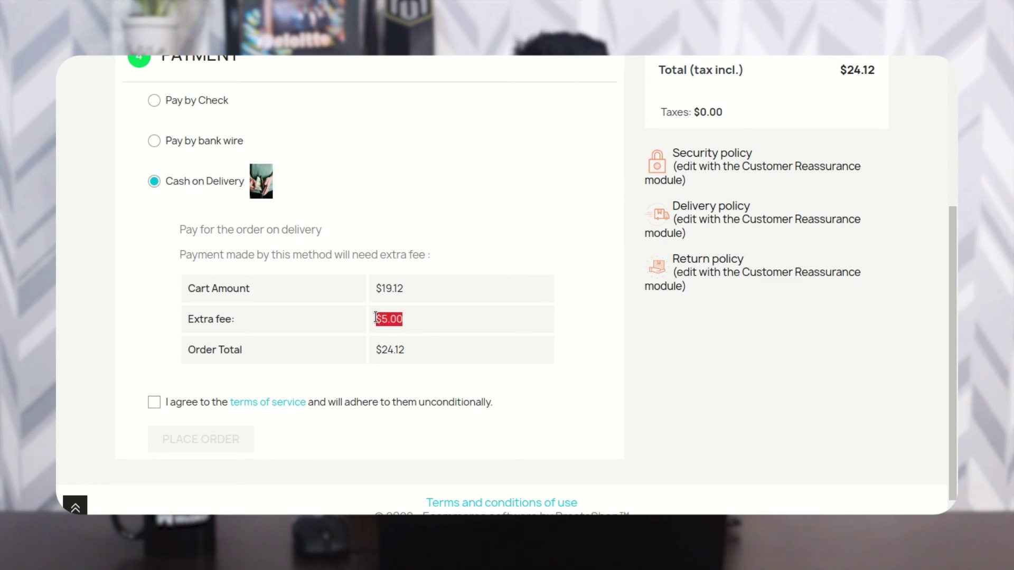